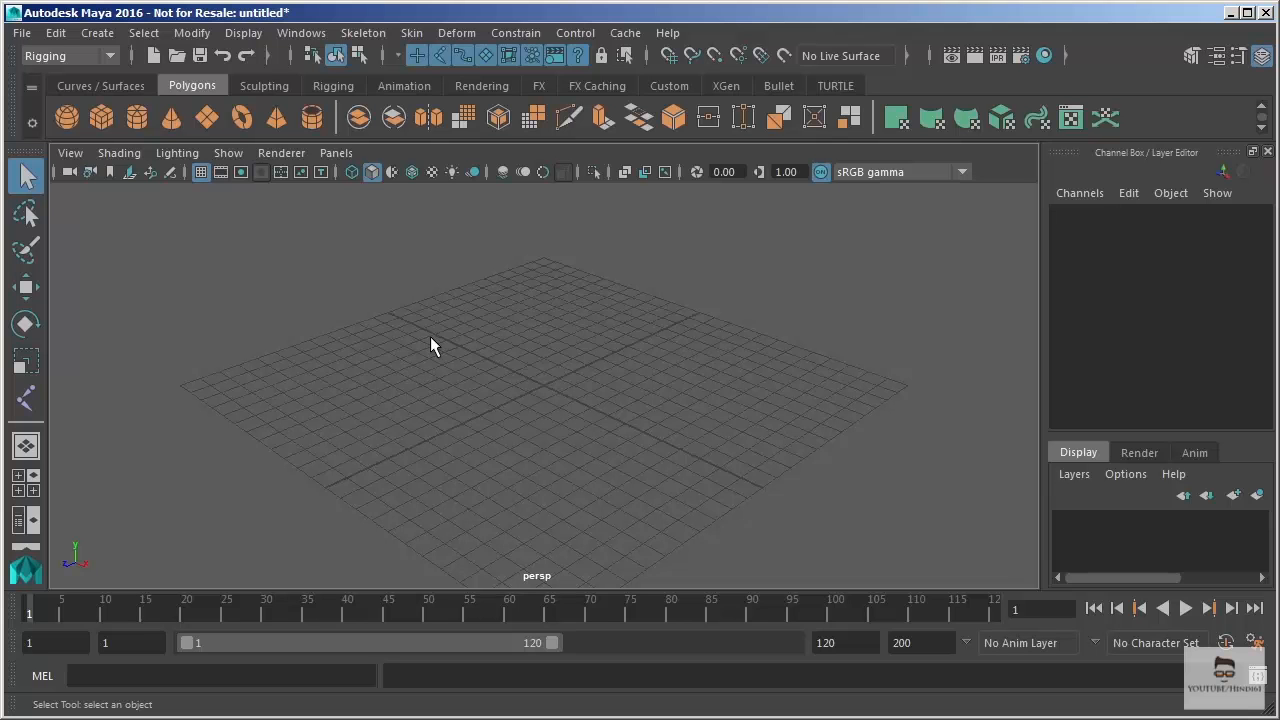
Switch to the layout that shows the Outliner beside the perspective view and delete the existing joint1.
key(space)
key(space)
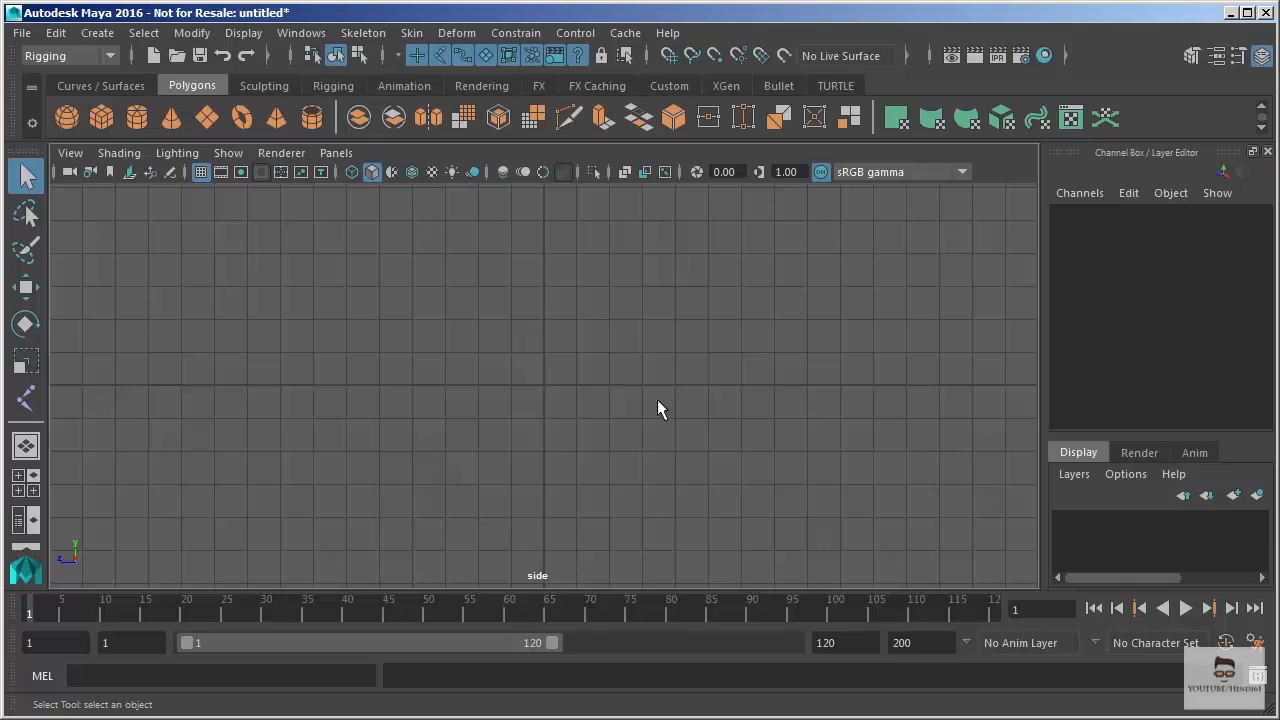
alt+middle_drag(638, 330, 754, 306)
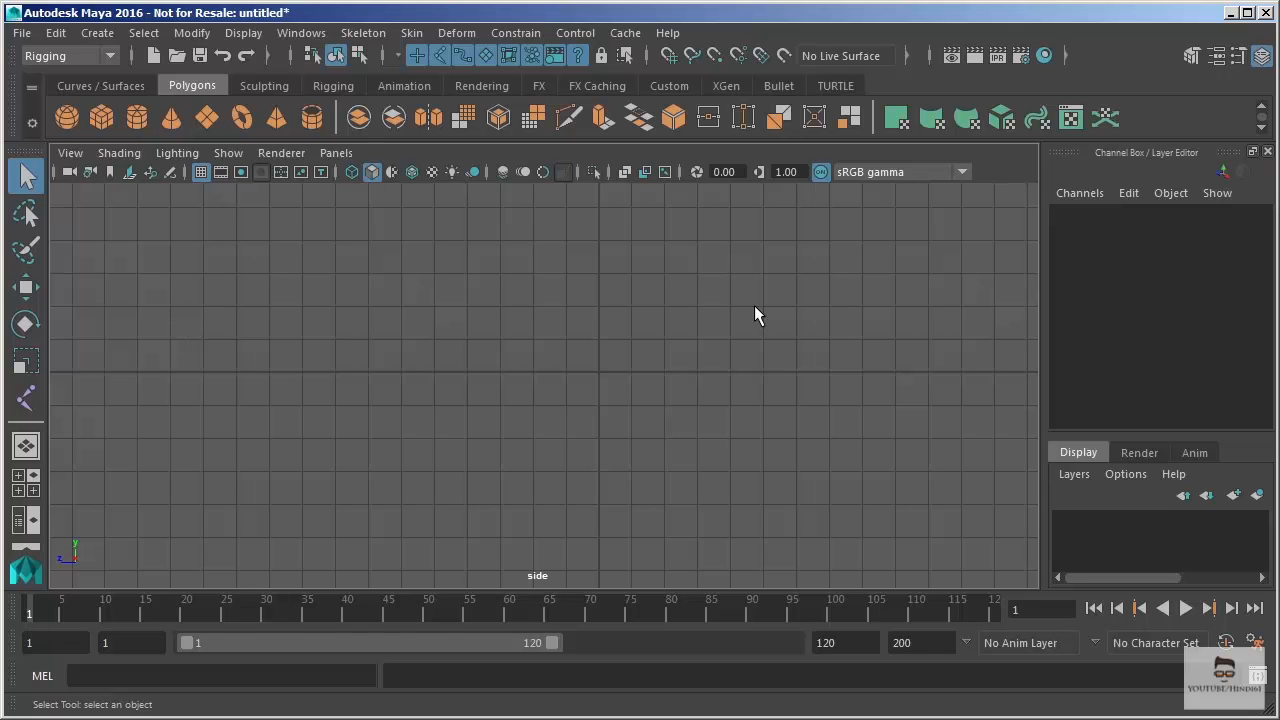
click(20, 519)
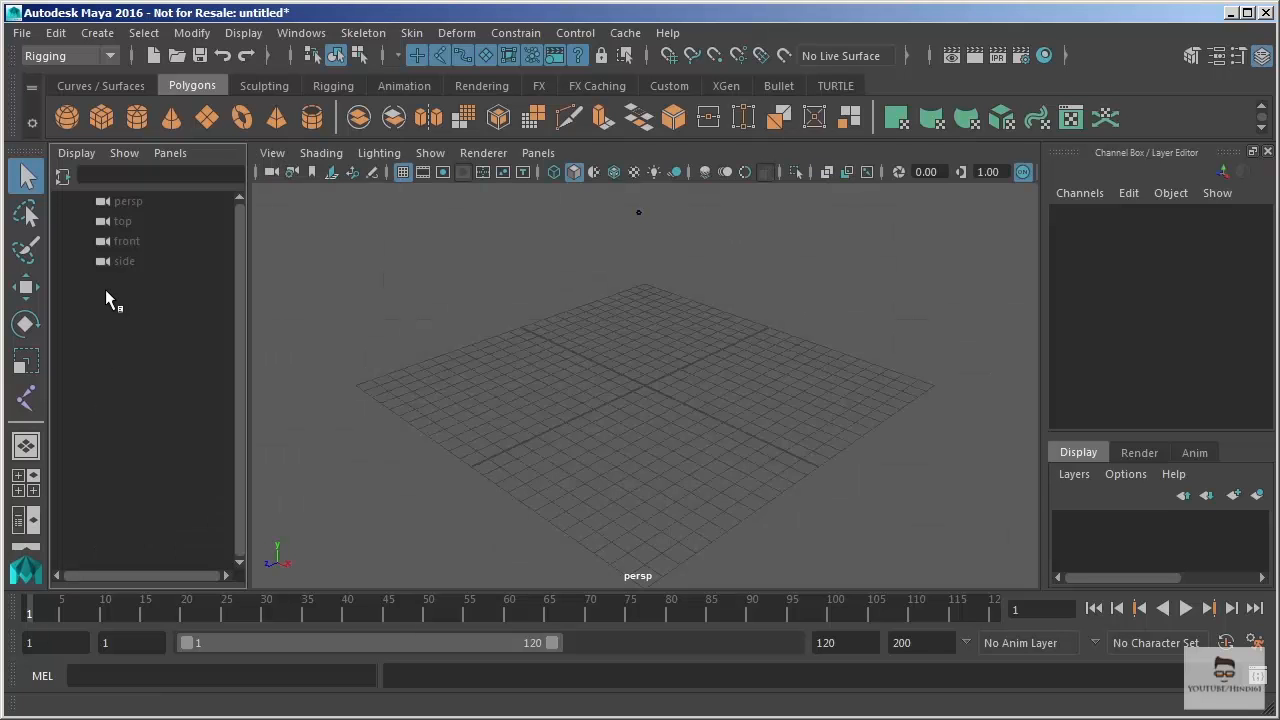
click(61, 176)
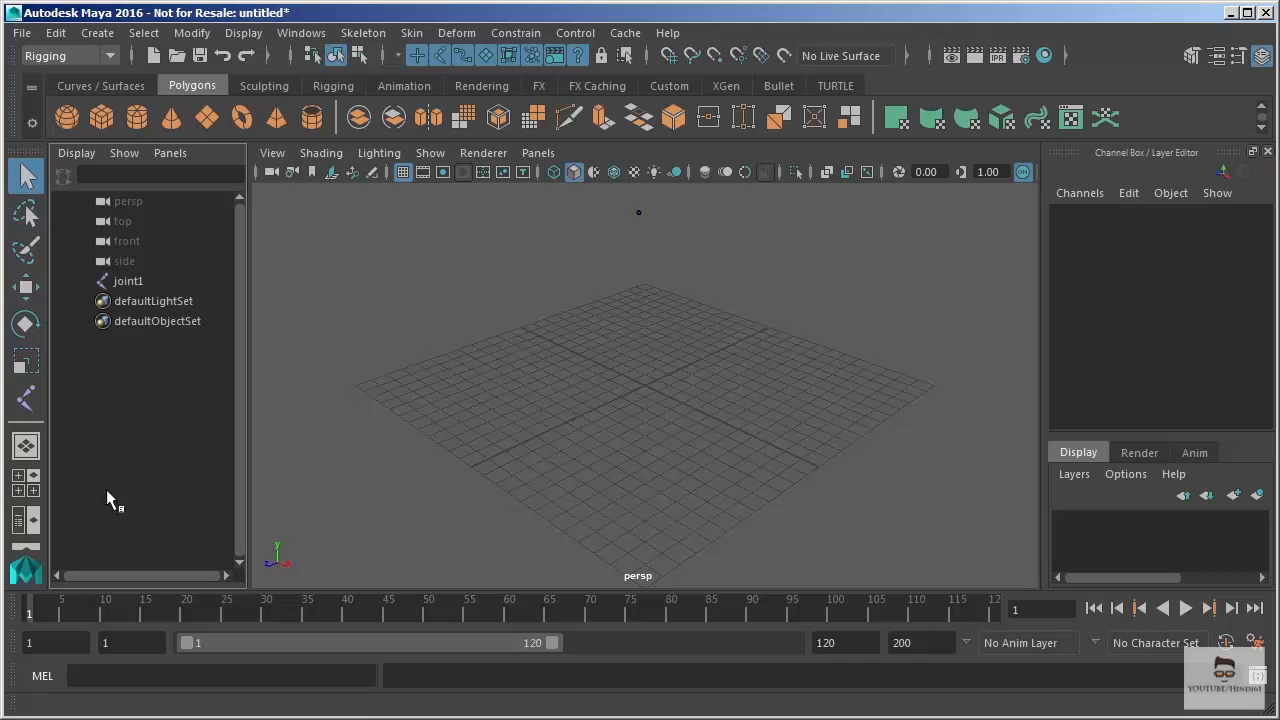
click(130, 282)
key(Delete)
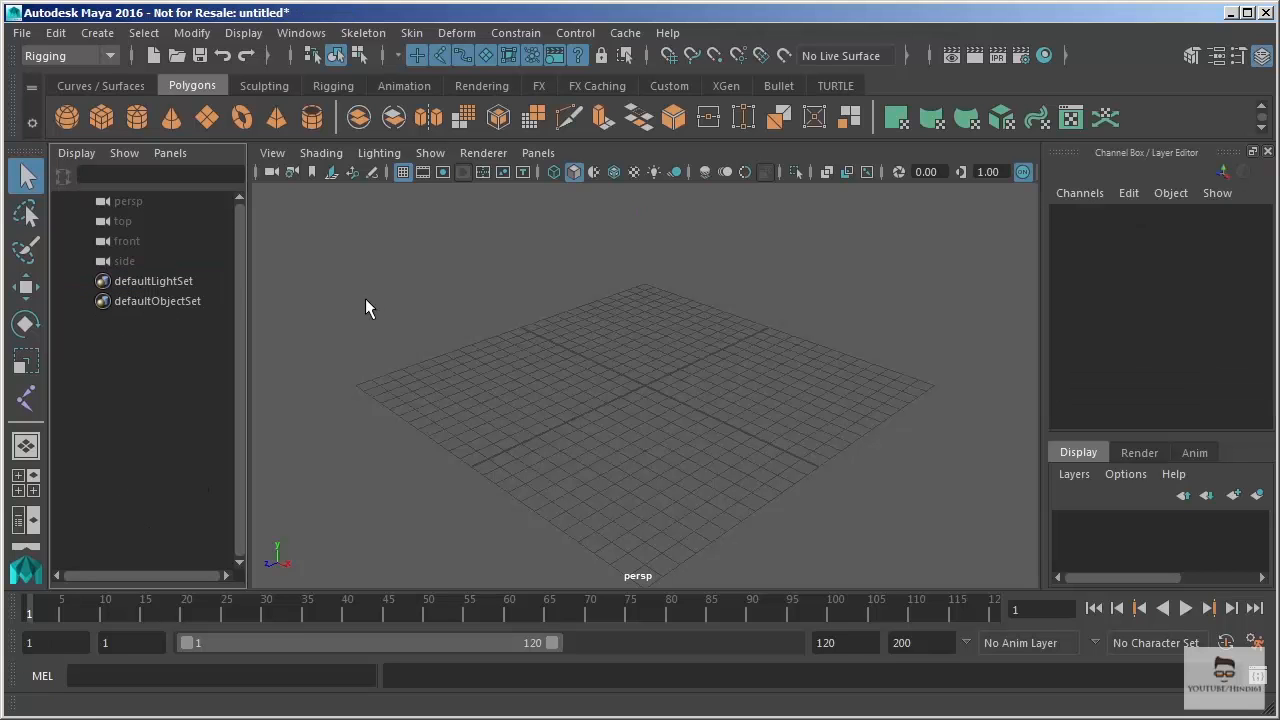
Create a bent chain of three joints in the orthographic side view, with two bones about 6.7 units long each.
click(364, 33)
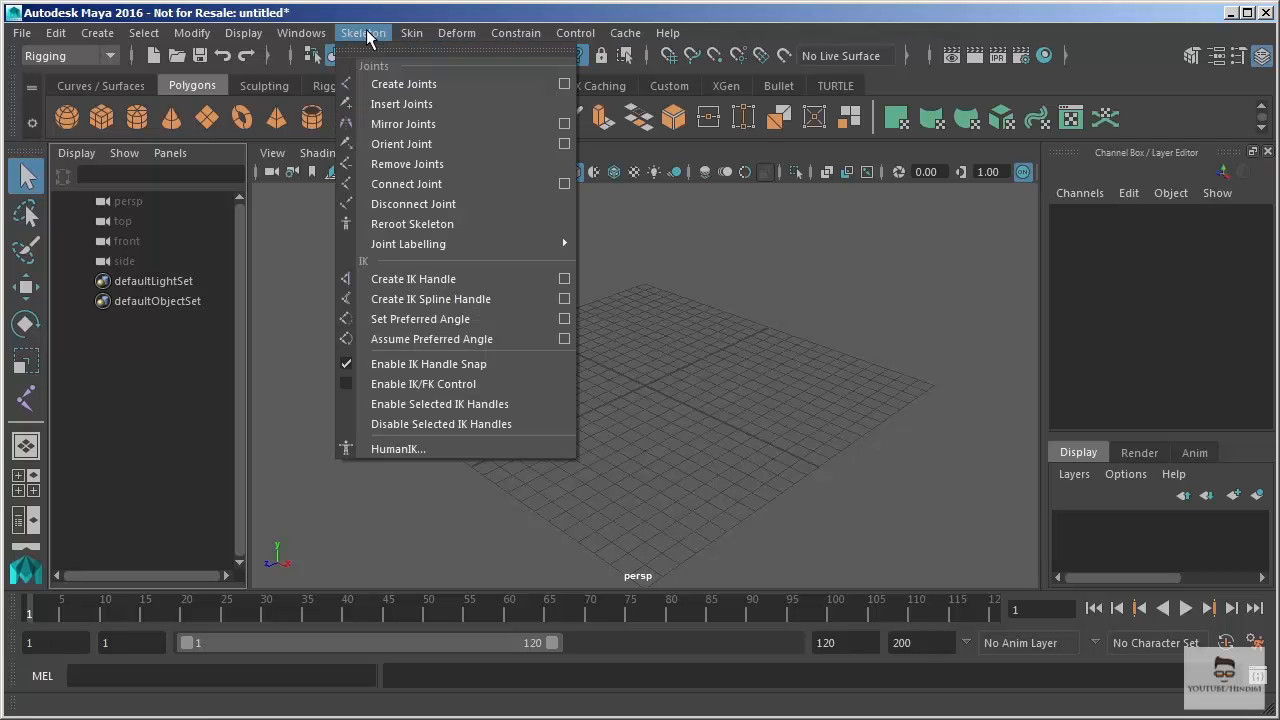
click(364, 15)
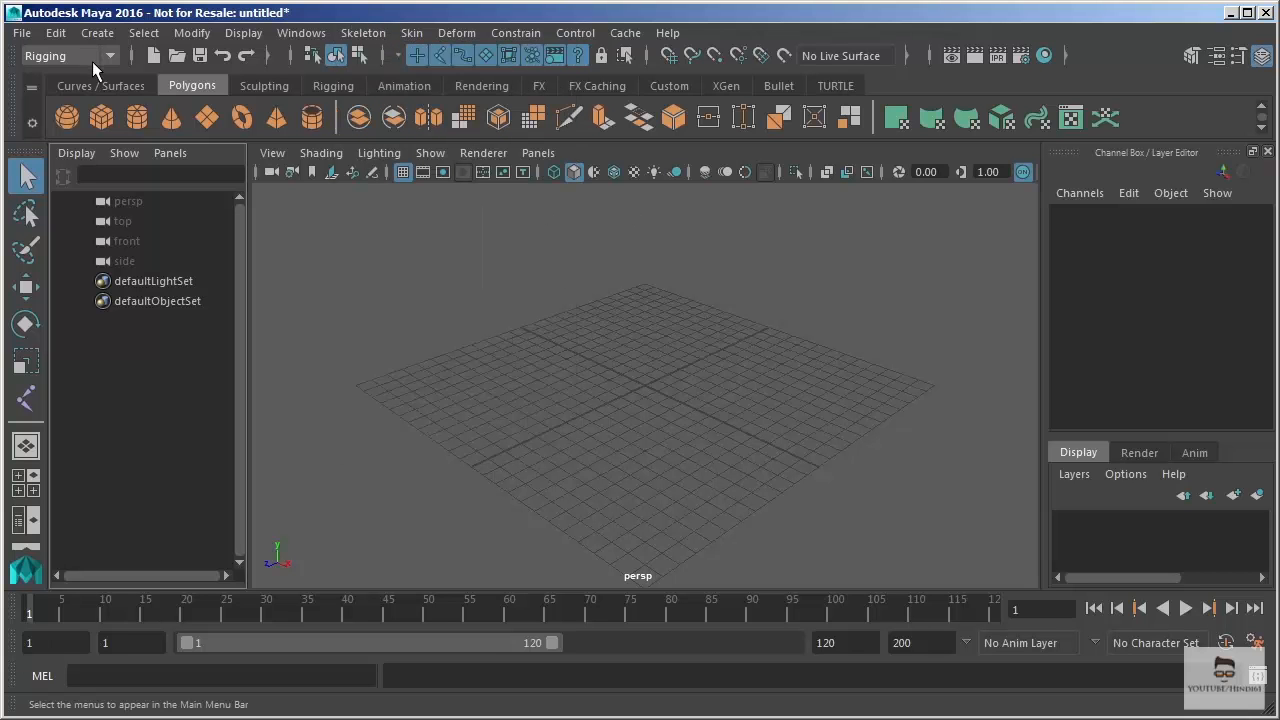
click(364, 33)
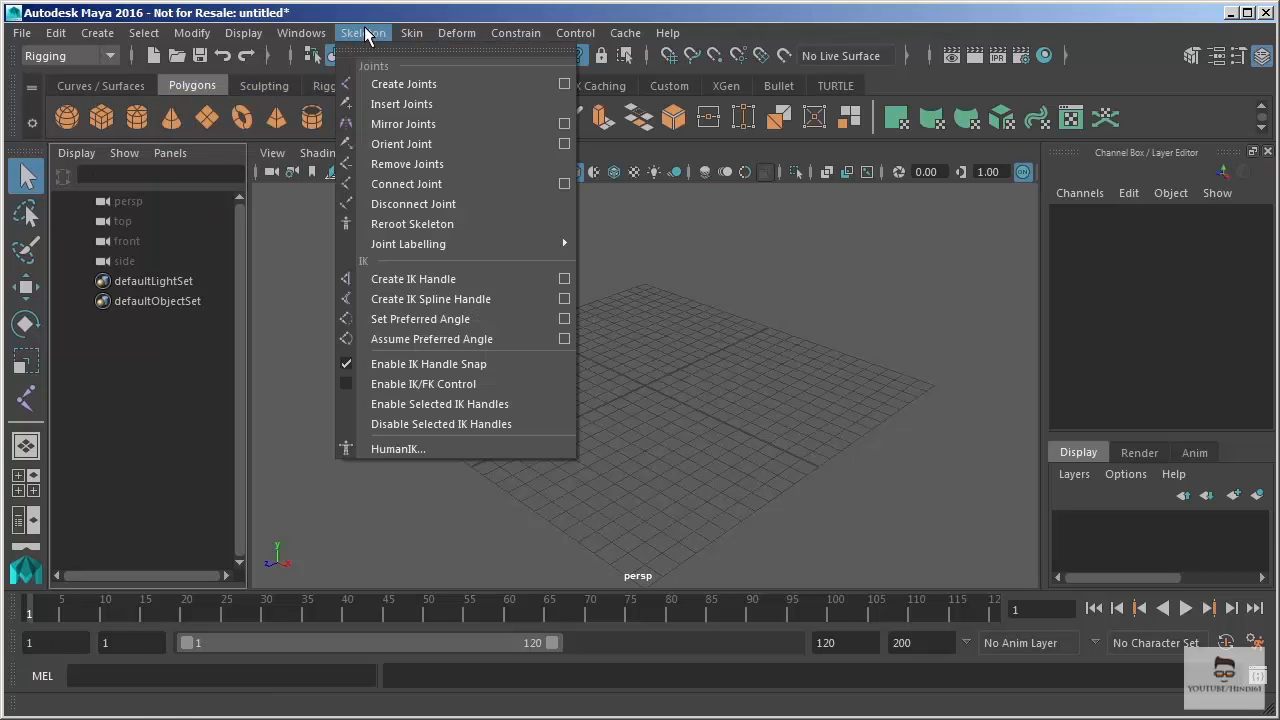
click(418, 86)
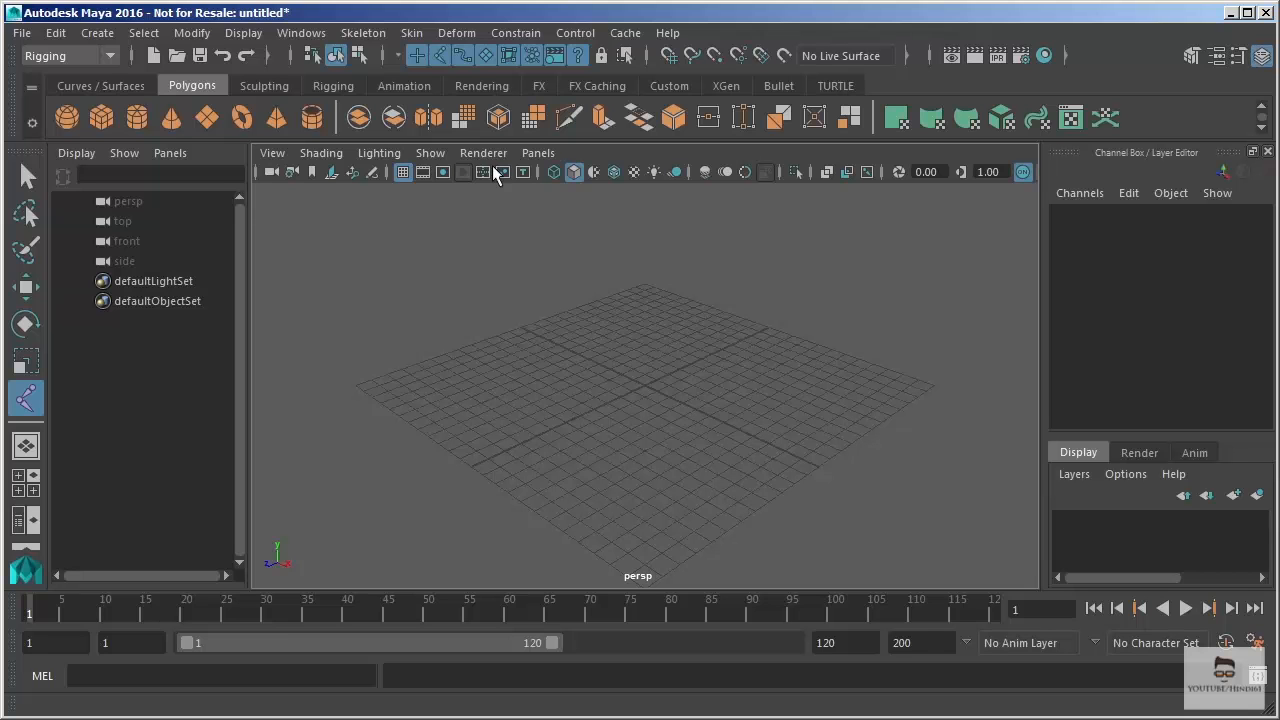
click(538, 153)
mouse_move(575, 213)
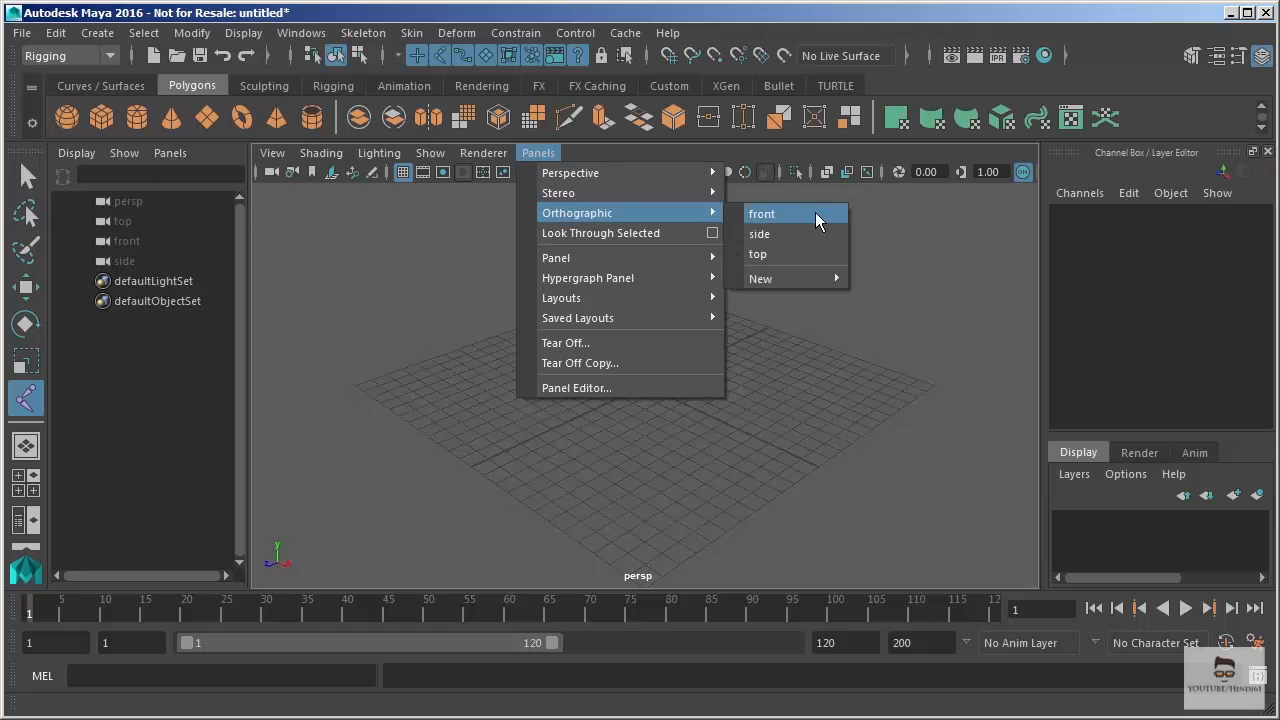
click(815, 212)
alt+middle_drag(782, 303, 817, 400)
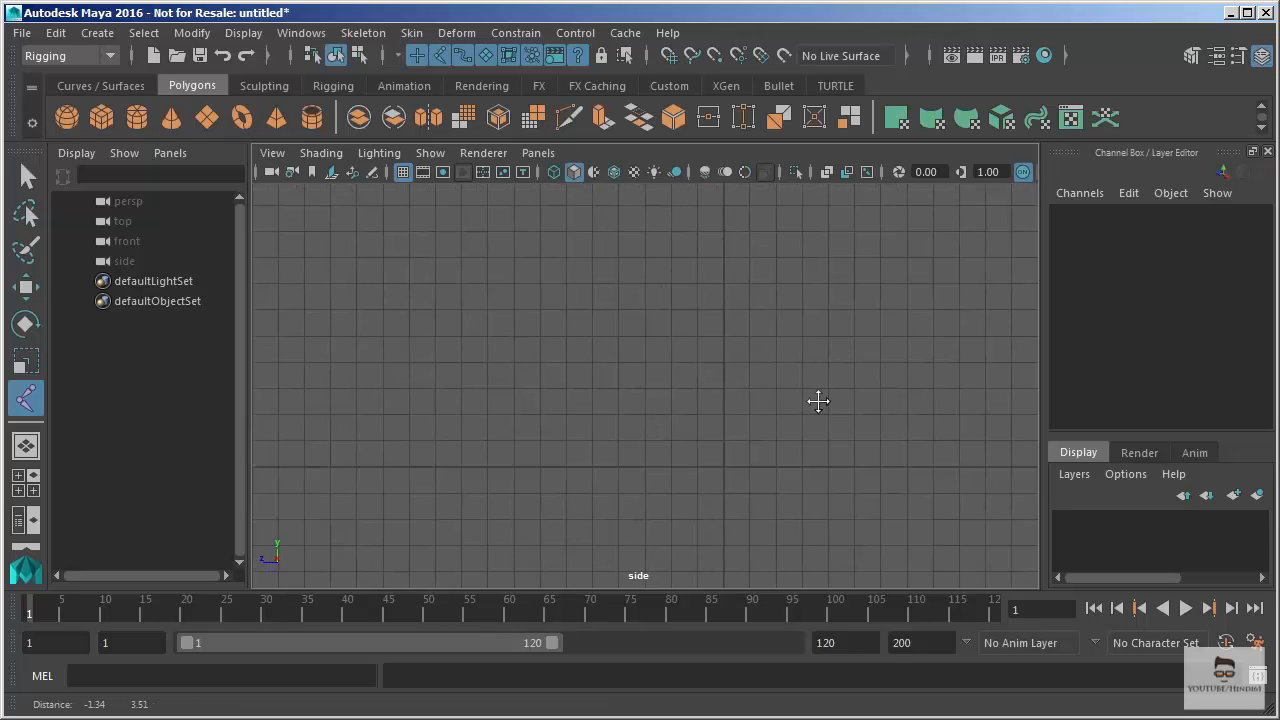
click(871, 329)
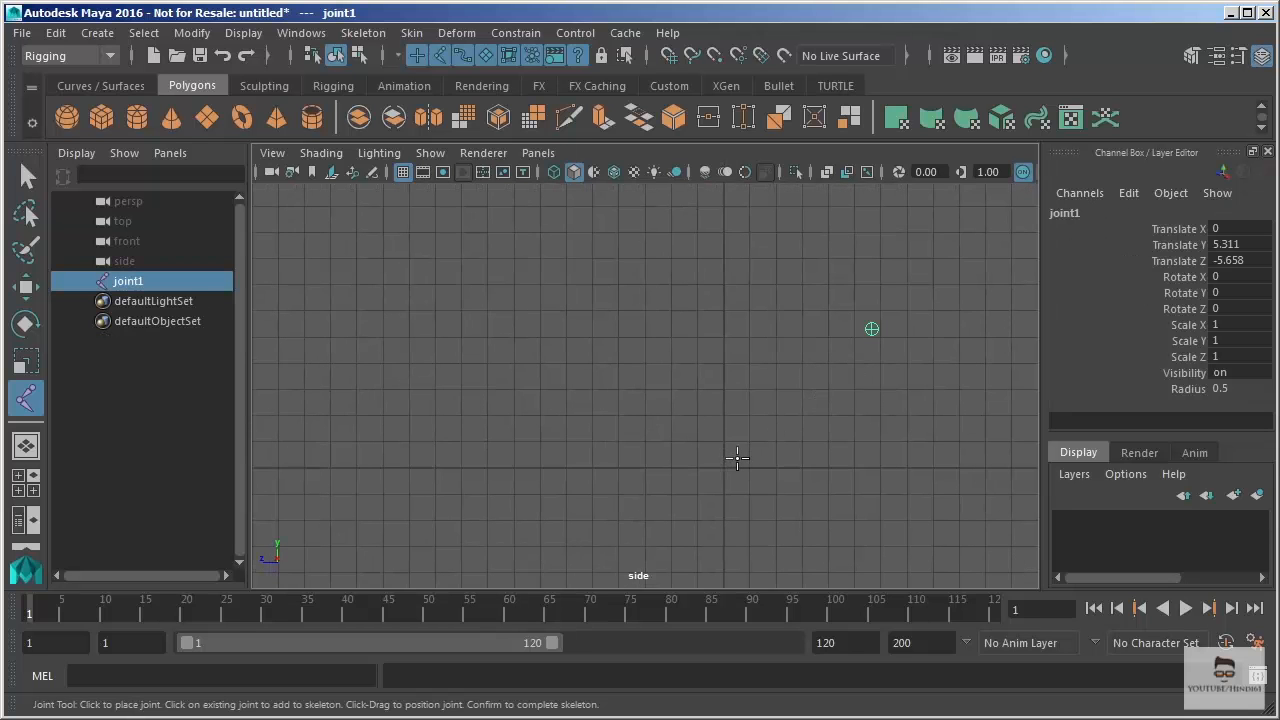
alt+middle_drag(737, 451, 723, 389)
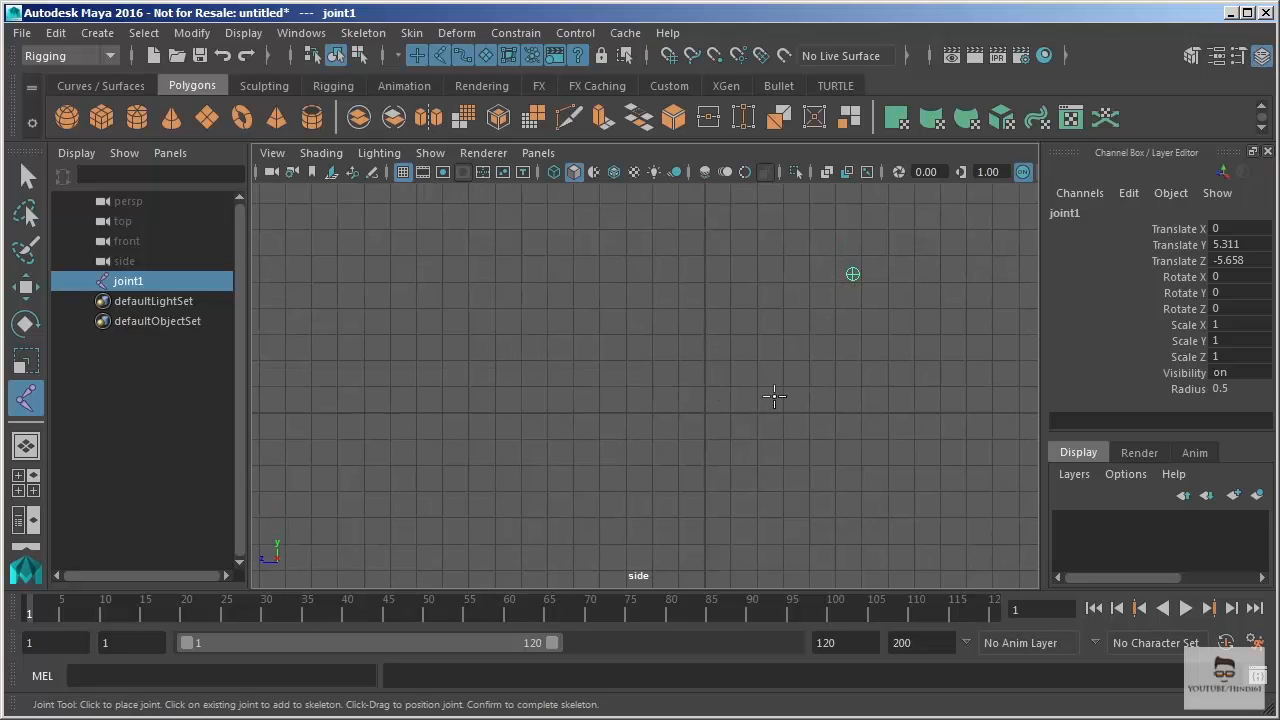
click(733, 401)
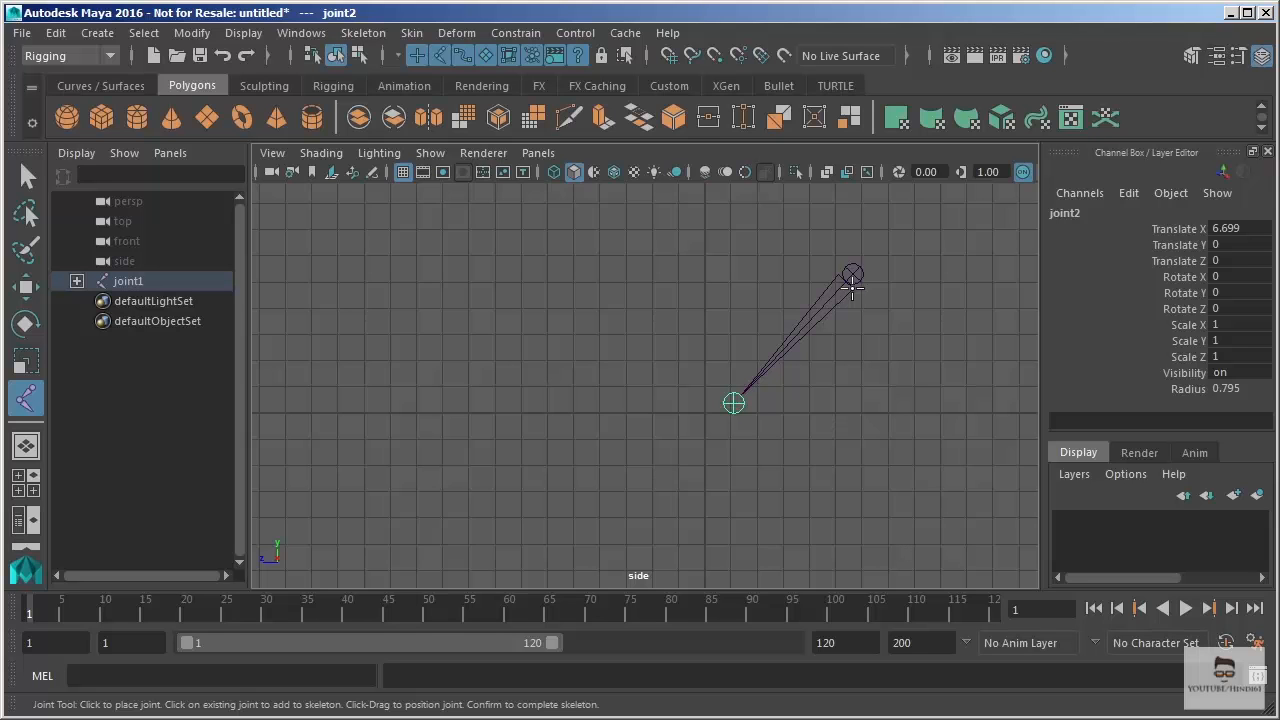
click(557, 415)
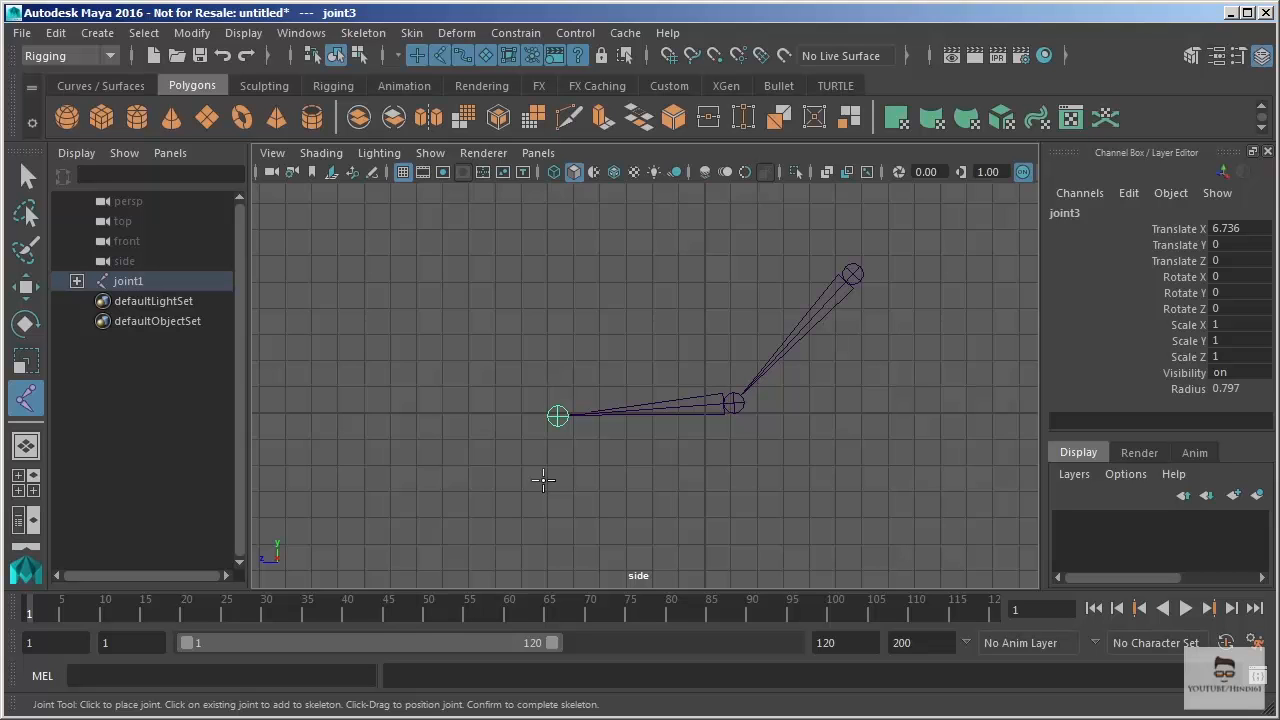
key(Return)
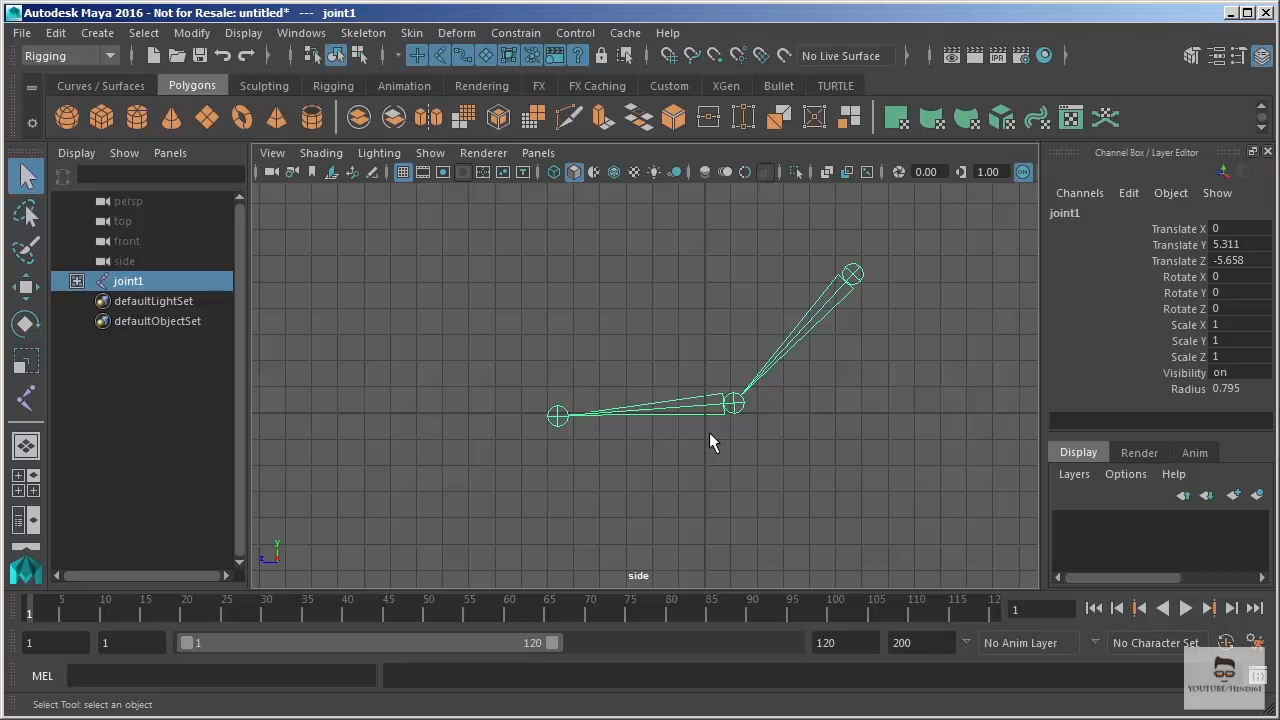
Select the root and end joints of the chain and expand its hierarchy in the Outliner to examine the parent-child order.
alt+middle_drag(716, 425, 673, 443)
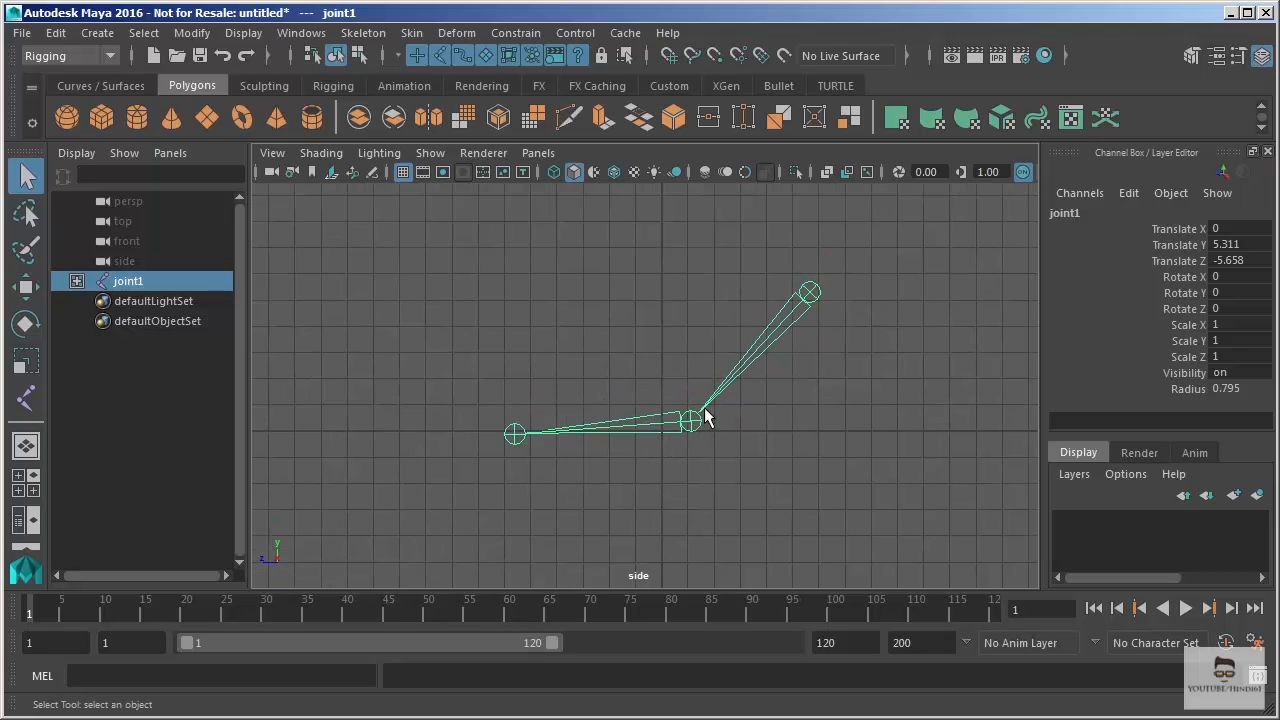
click(757, 380)
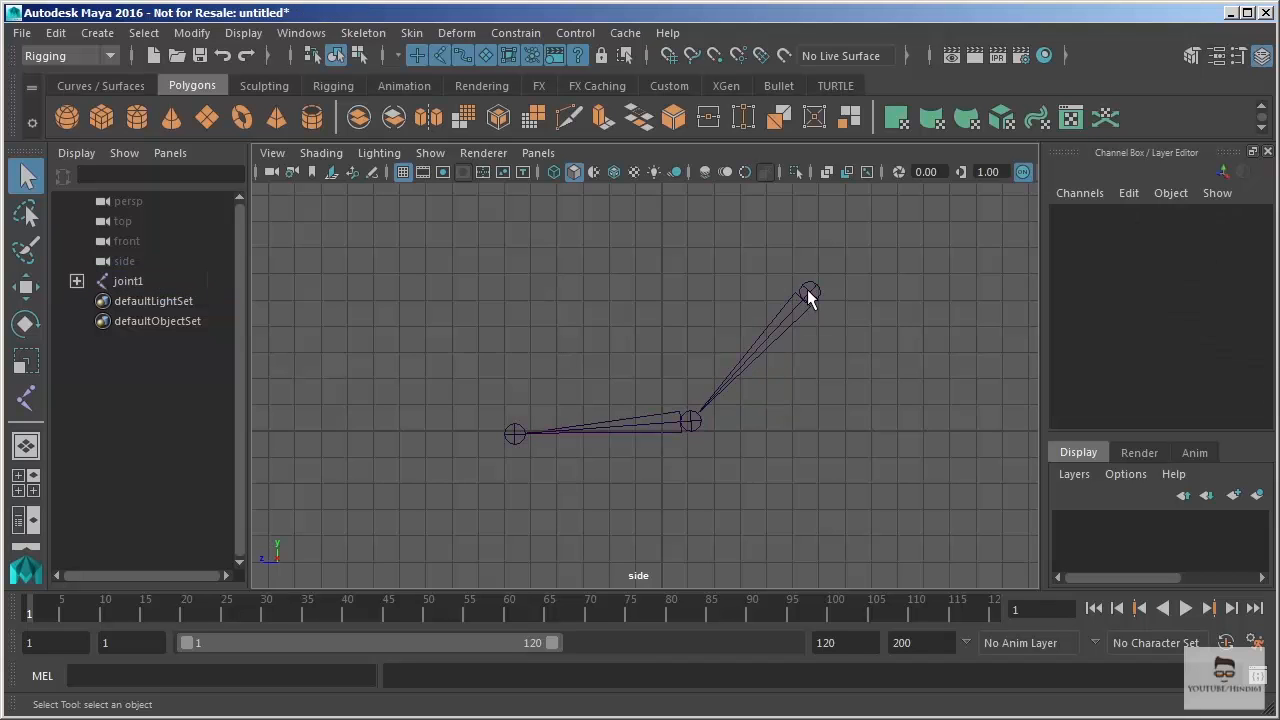
click(744, 361)
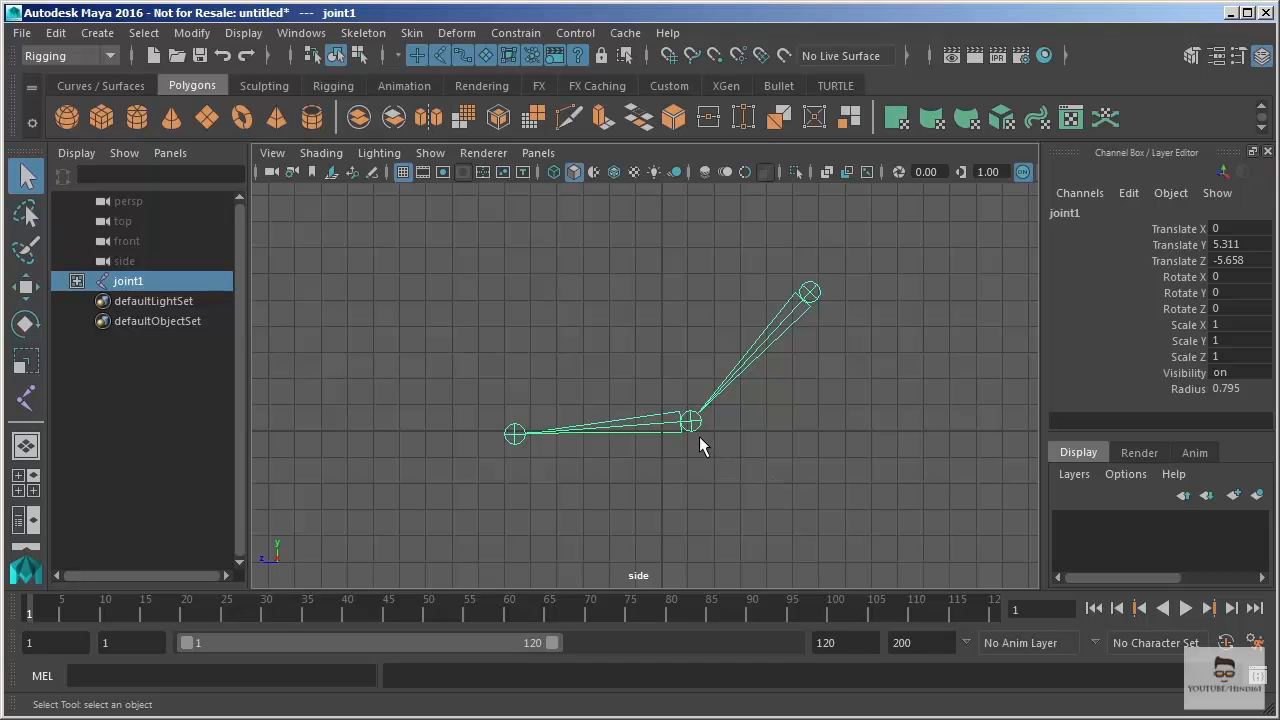
click(701, 468)
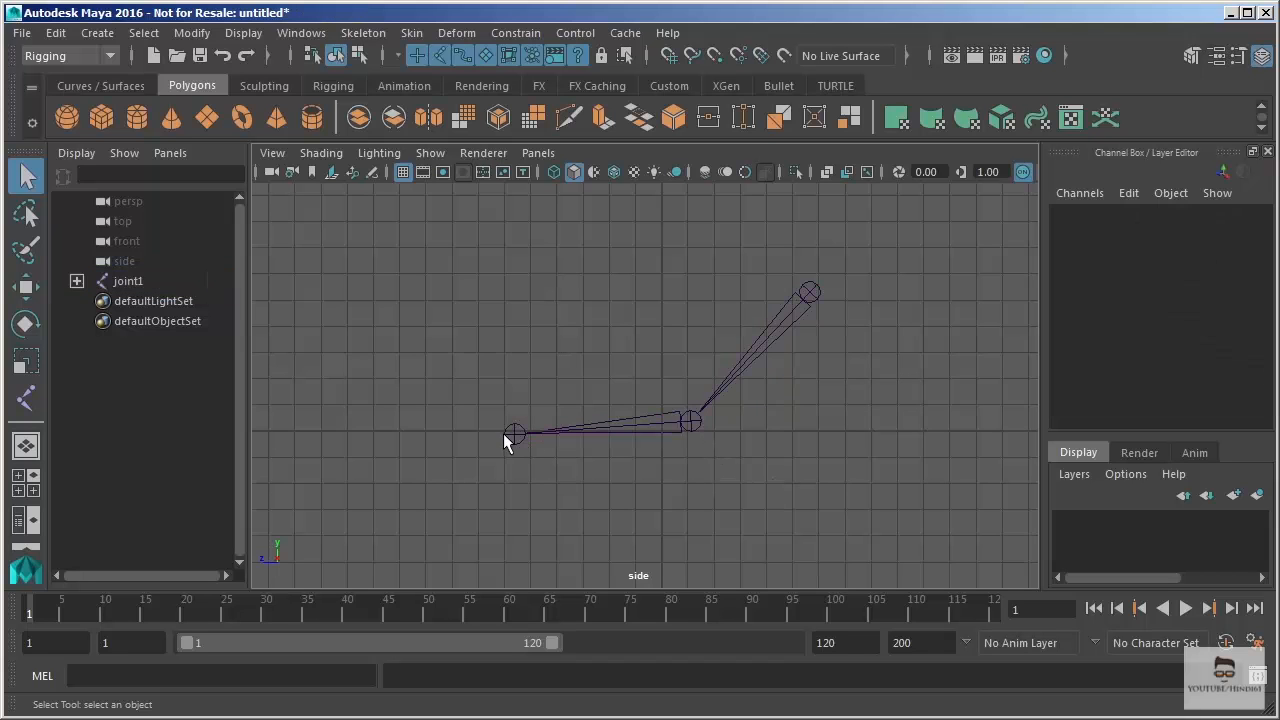
click(512, 434)
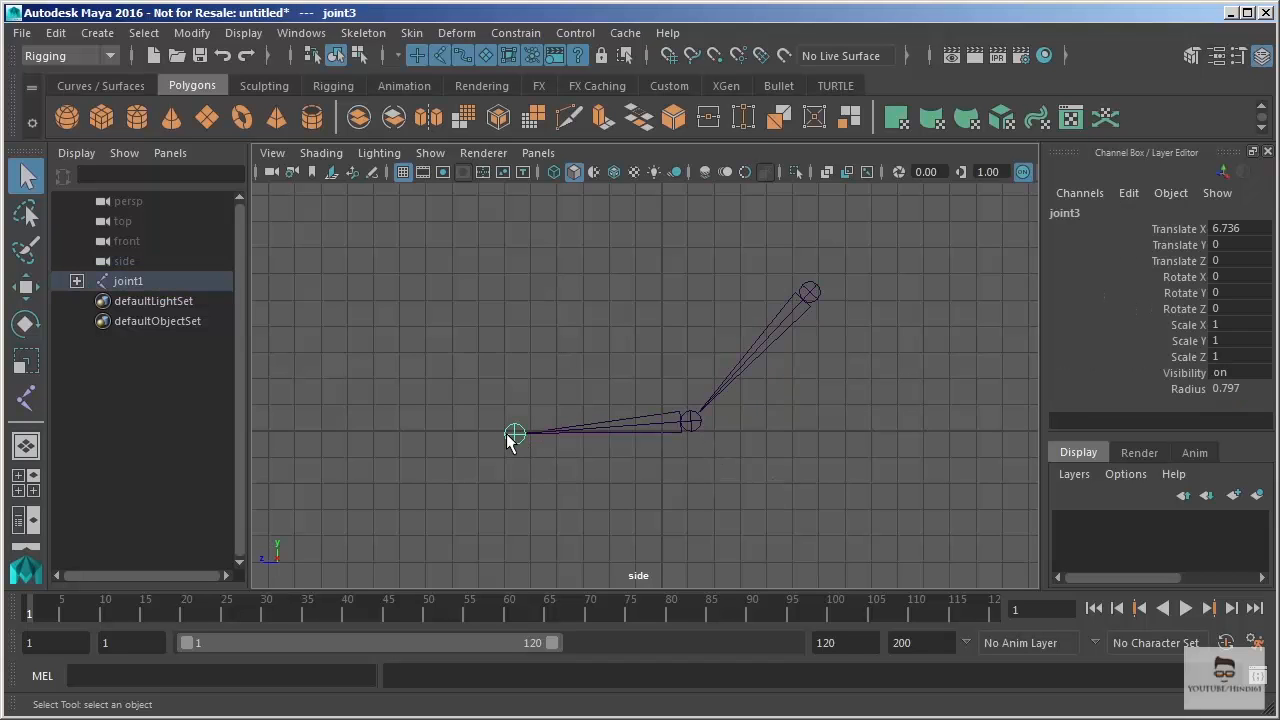
click(576, 494)
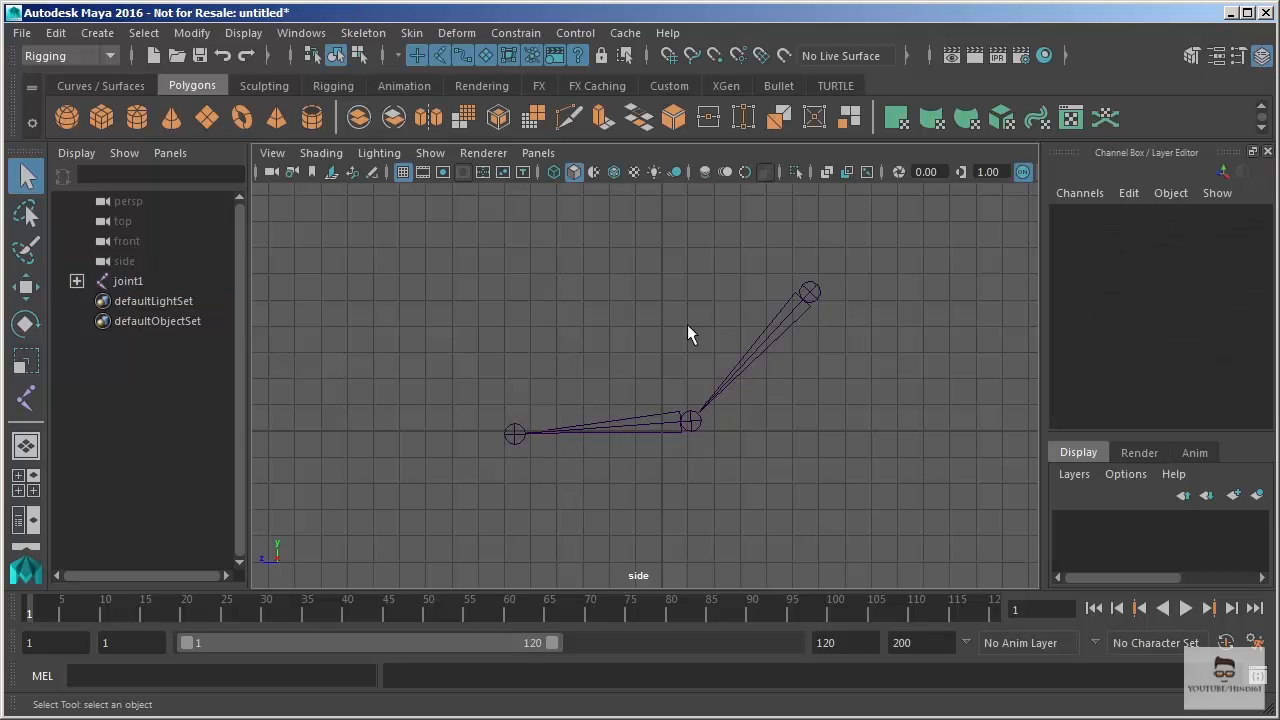
click(76, 282)
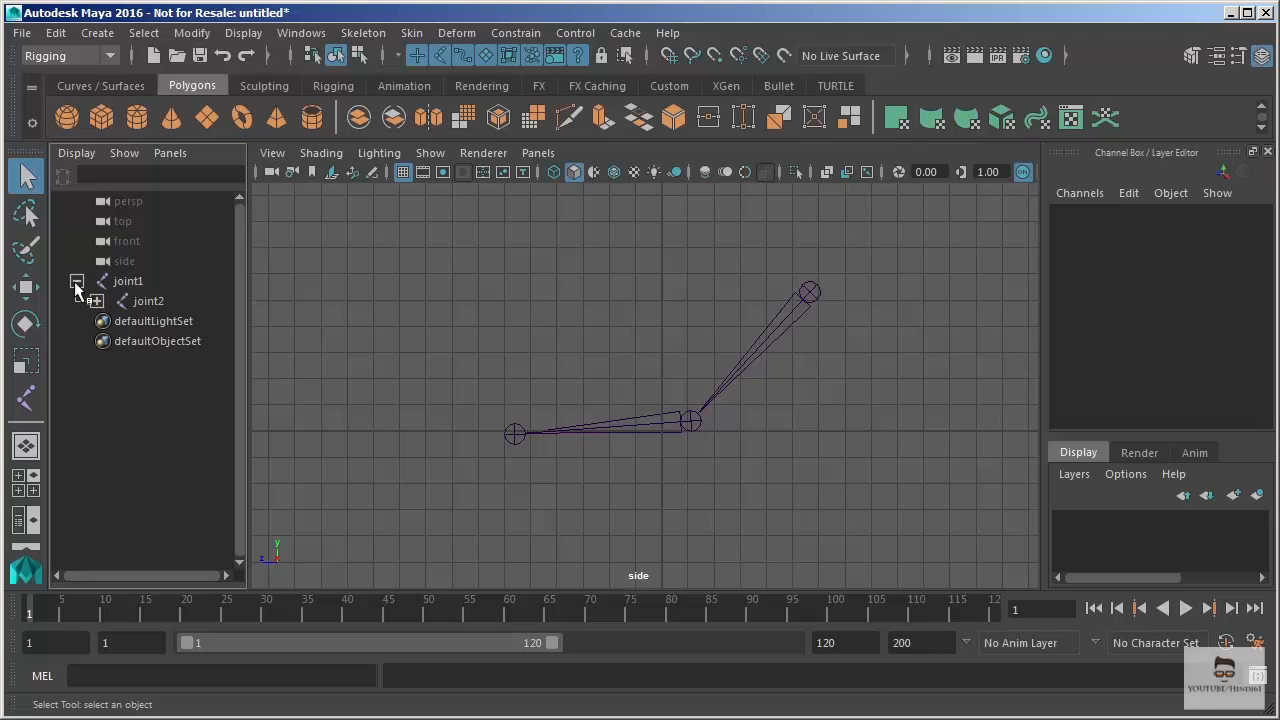
click(96, 302)
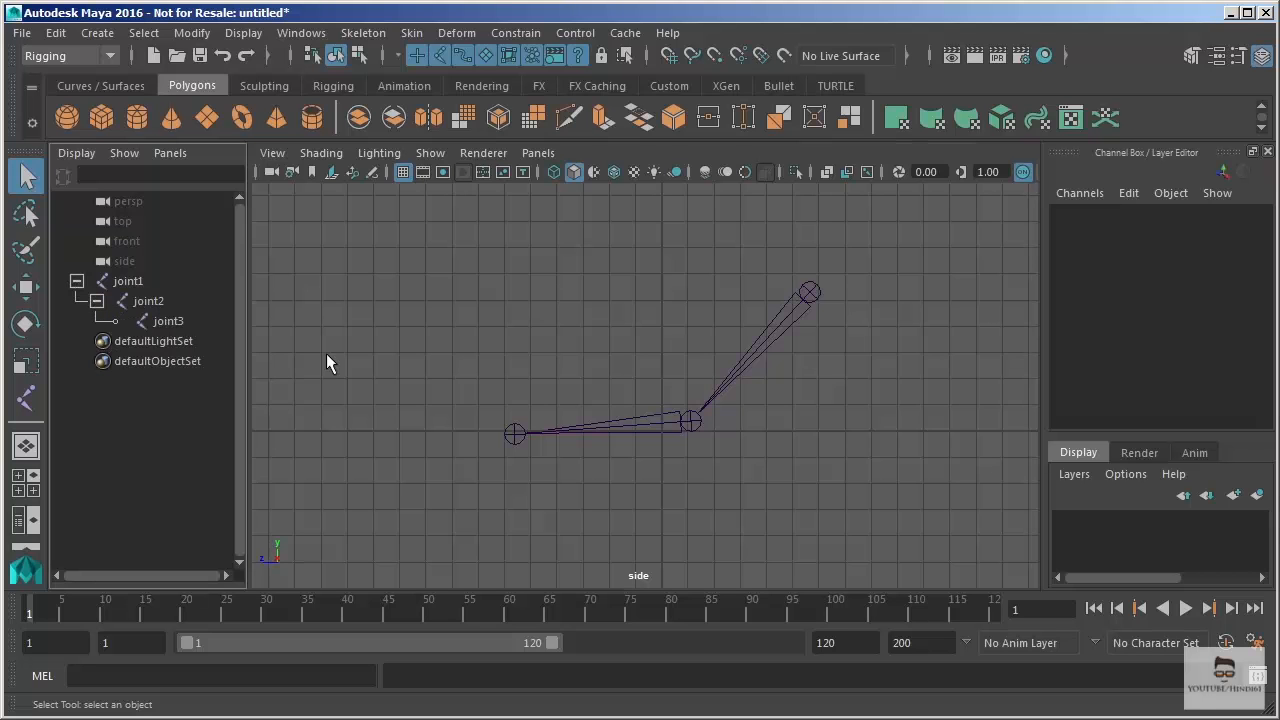
click(814, 293)
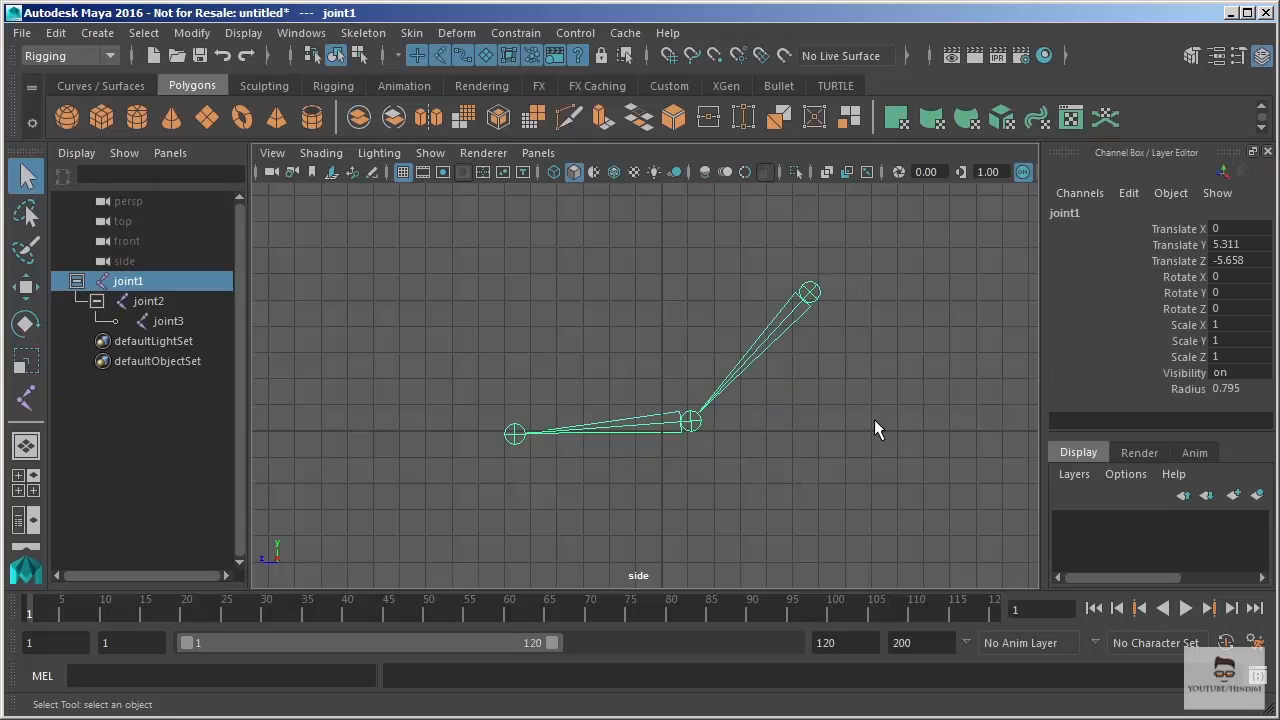
Unparent joint2 from joint1, parent it back under joint1, and expand the restored hierarchy in the Outliner.
click(690, 424)
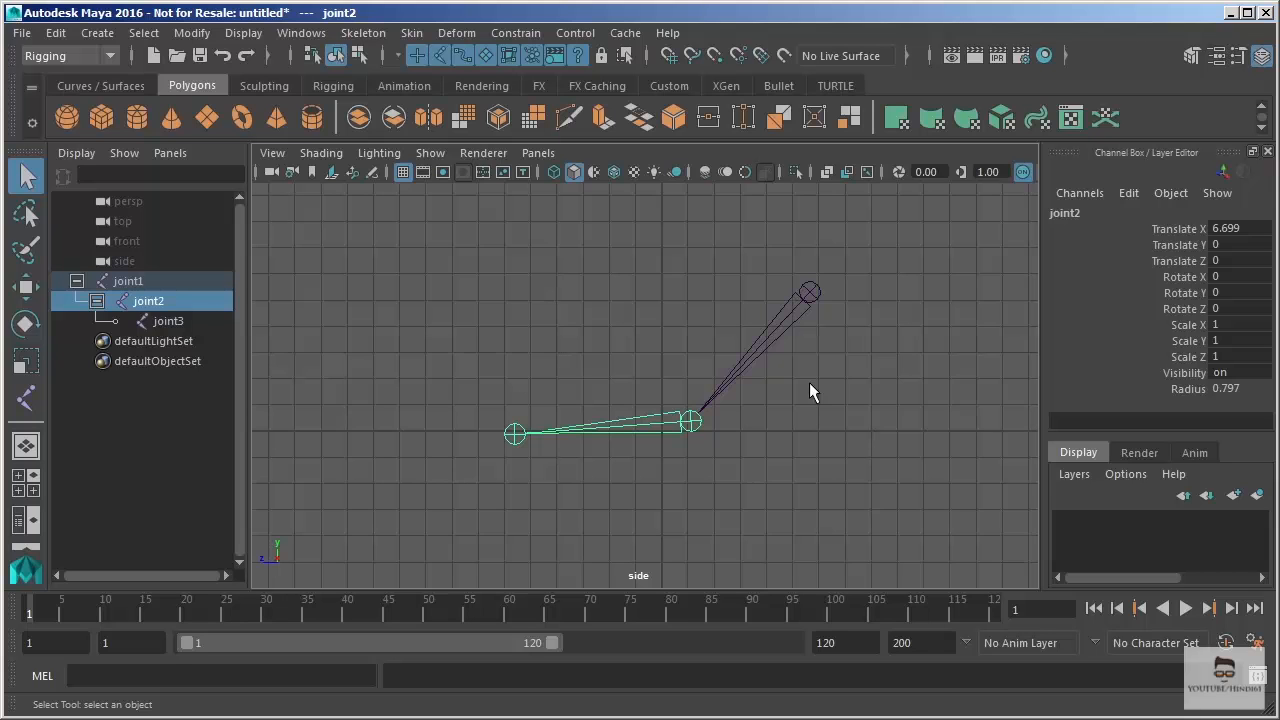
key(shift+p)
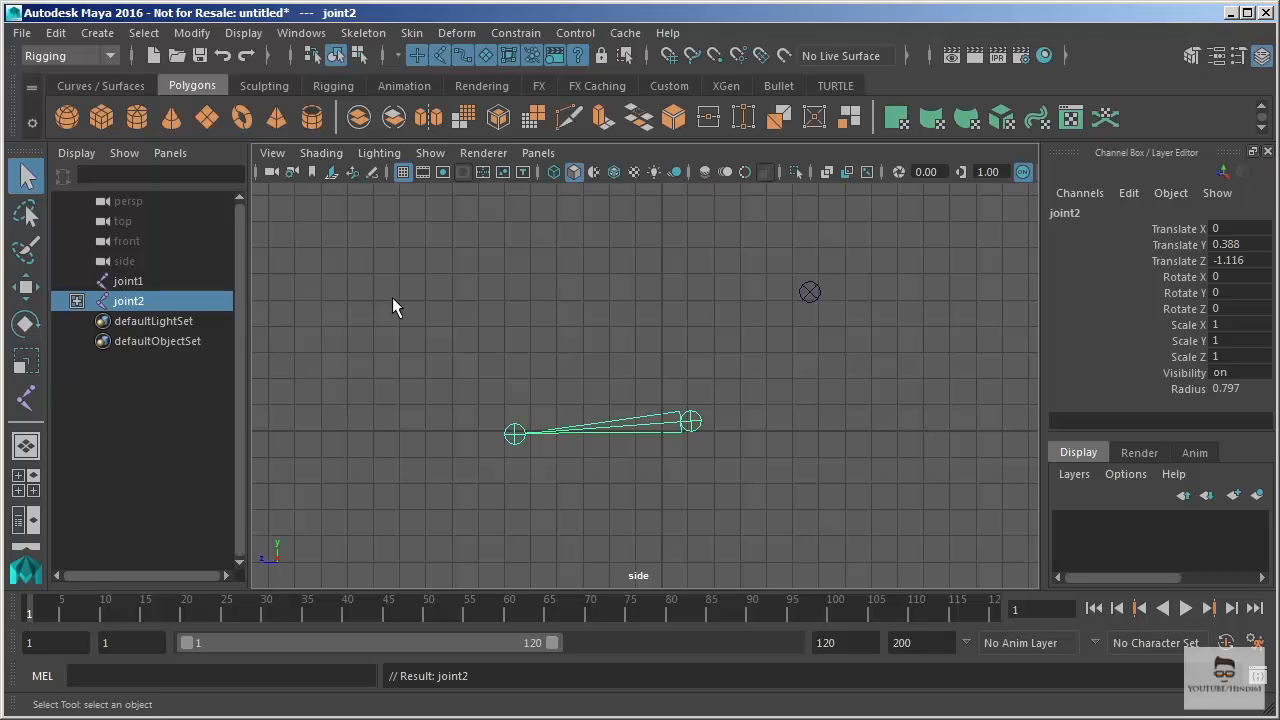
shift+click(809, 294)
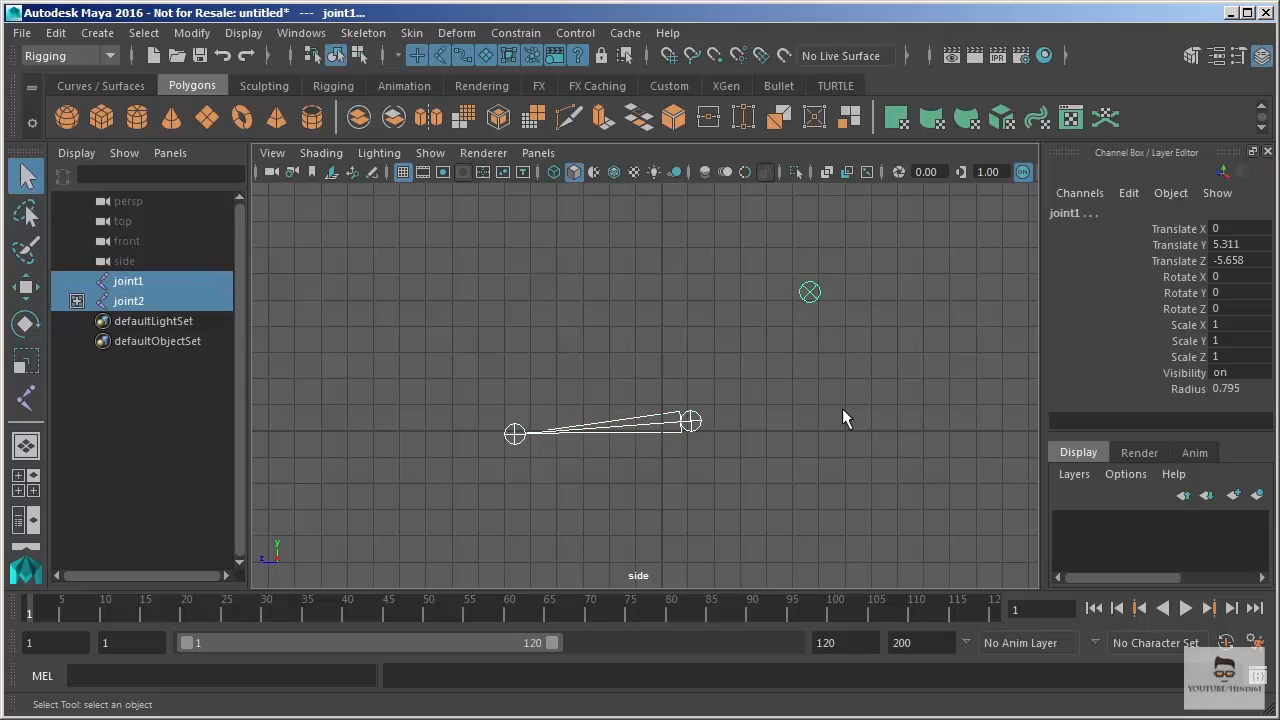
key(p)
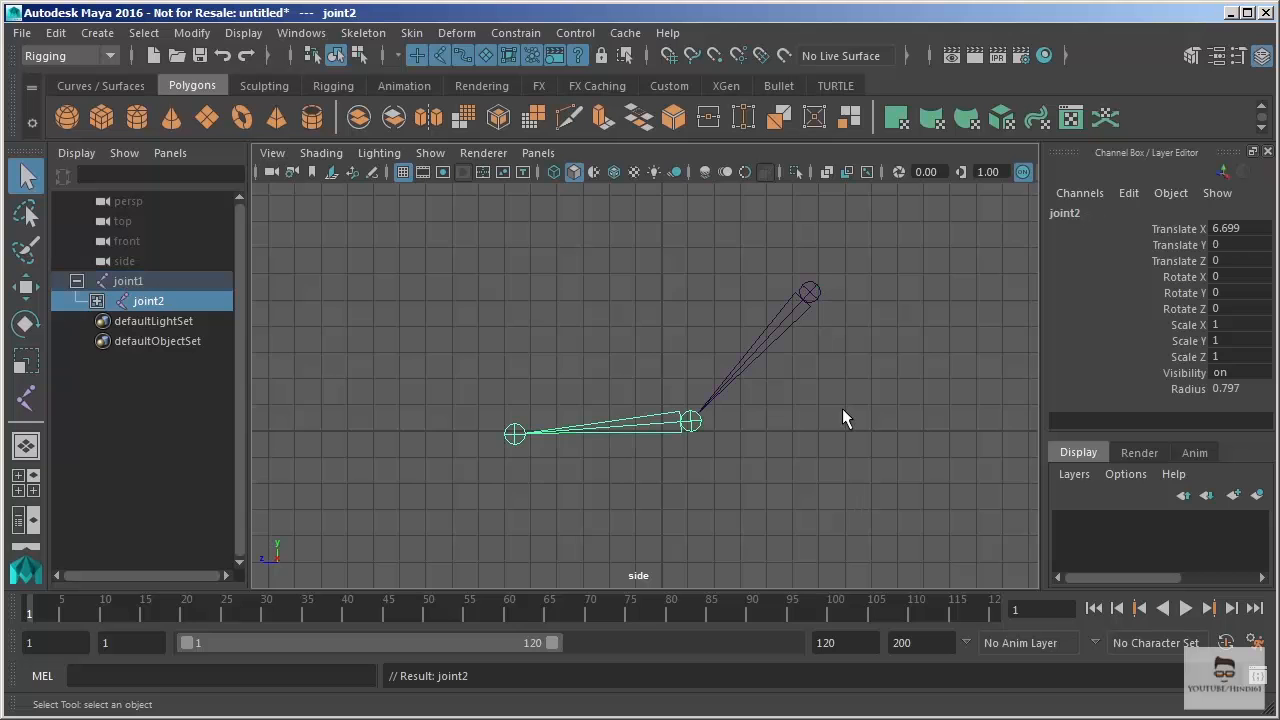
click(810, 290)
click(96, 300)
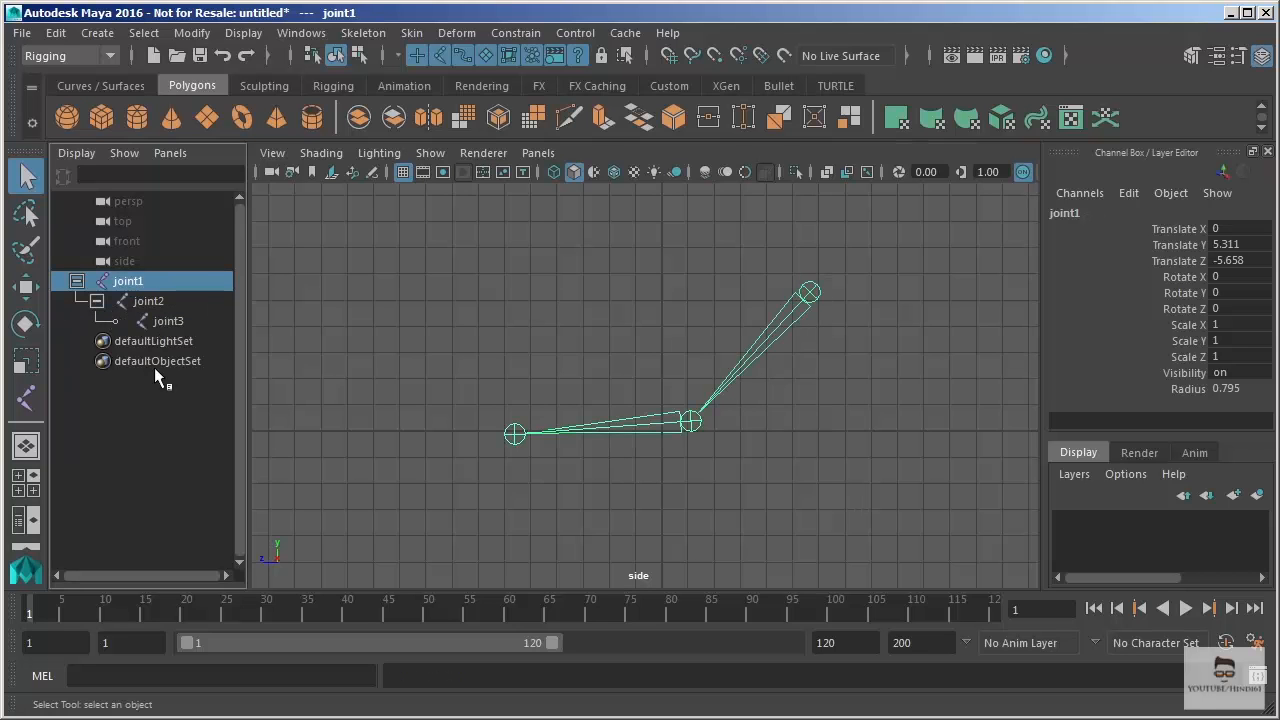
Try rotating the whole chain about its root joint with the Rotate tool, keeping the root joint selected.
click(840, 377)
click(813, 300)
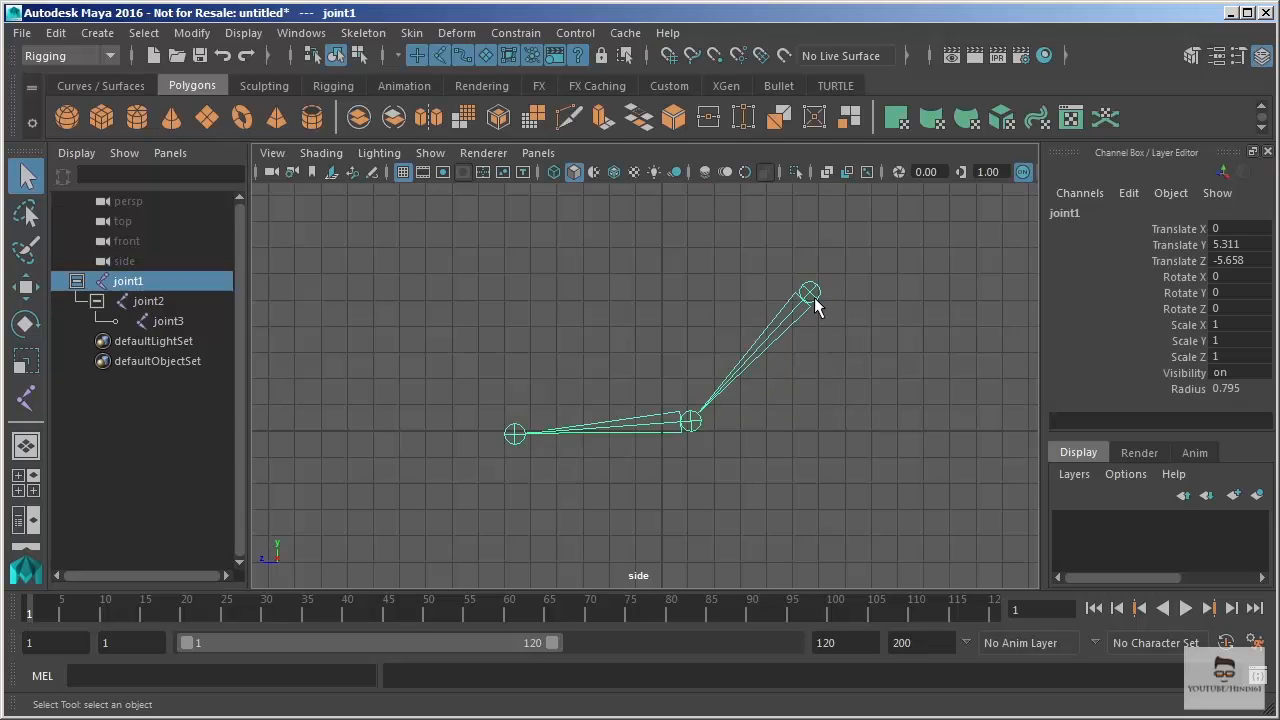
key(e)
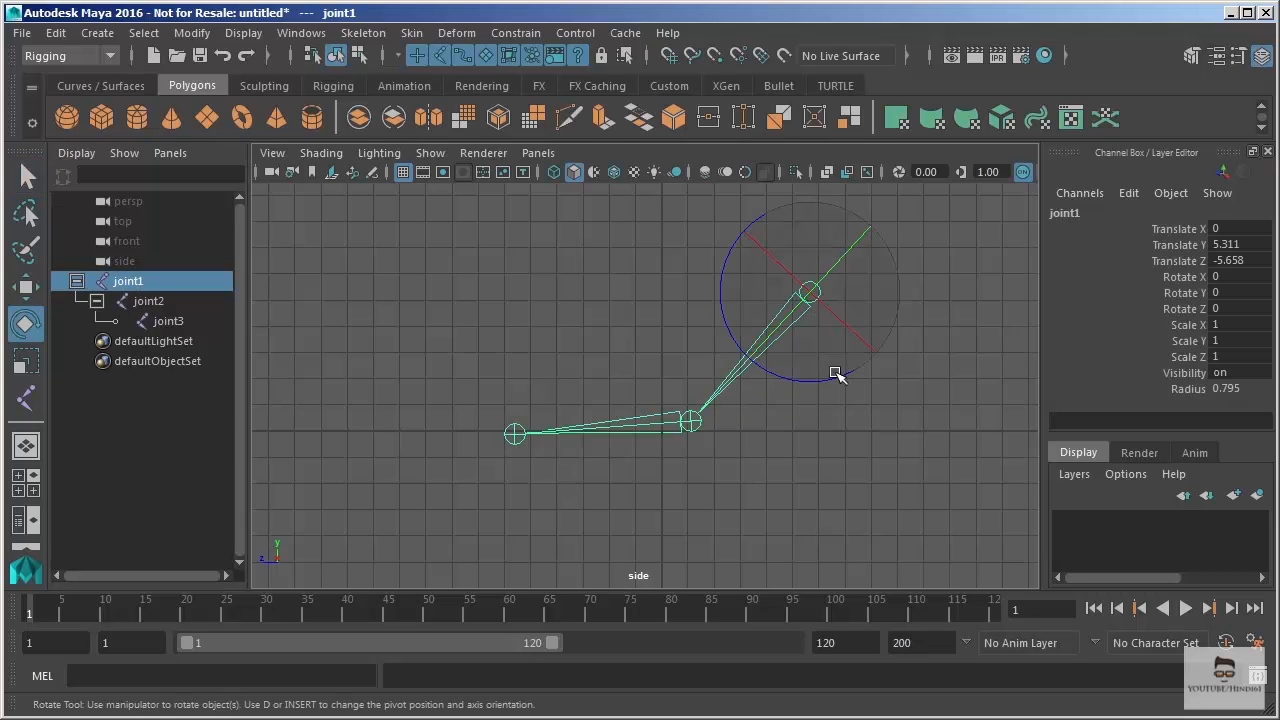
drag(780, 377, 835, 358)
click(835, 460)
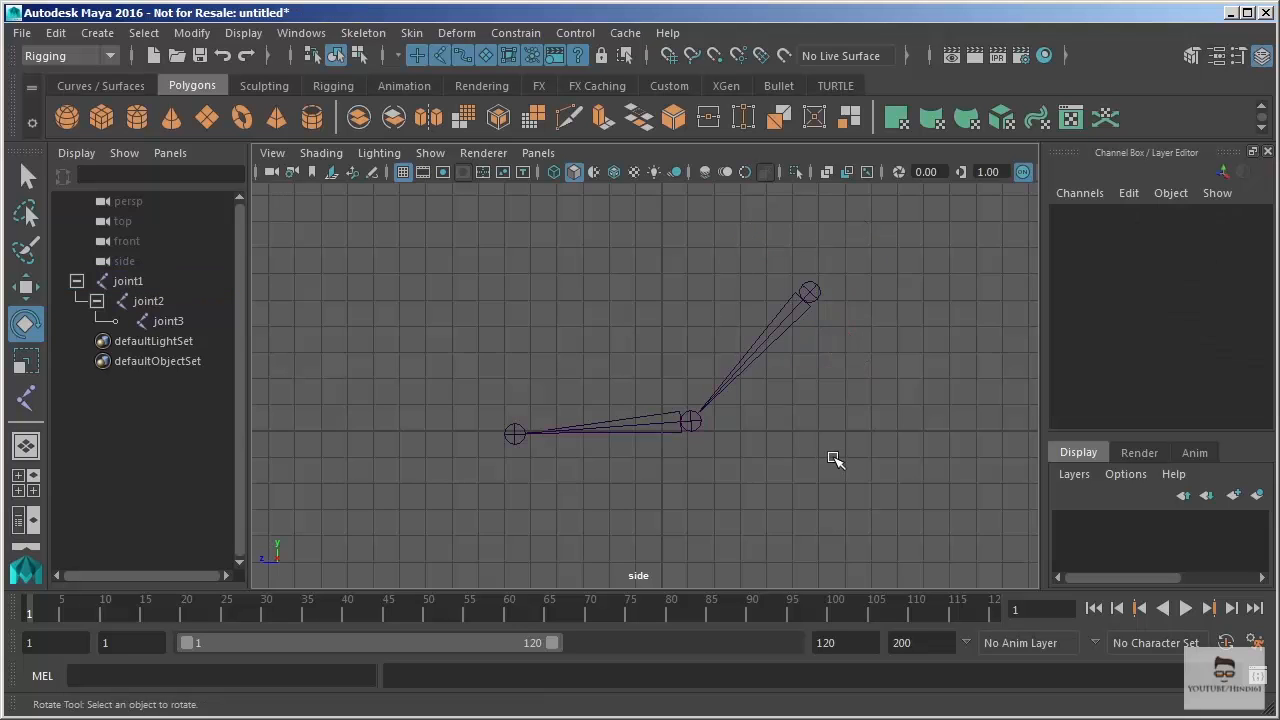
click(809, 299)
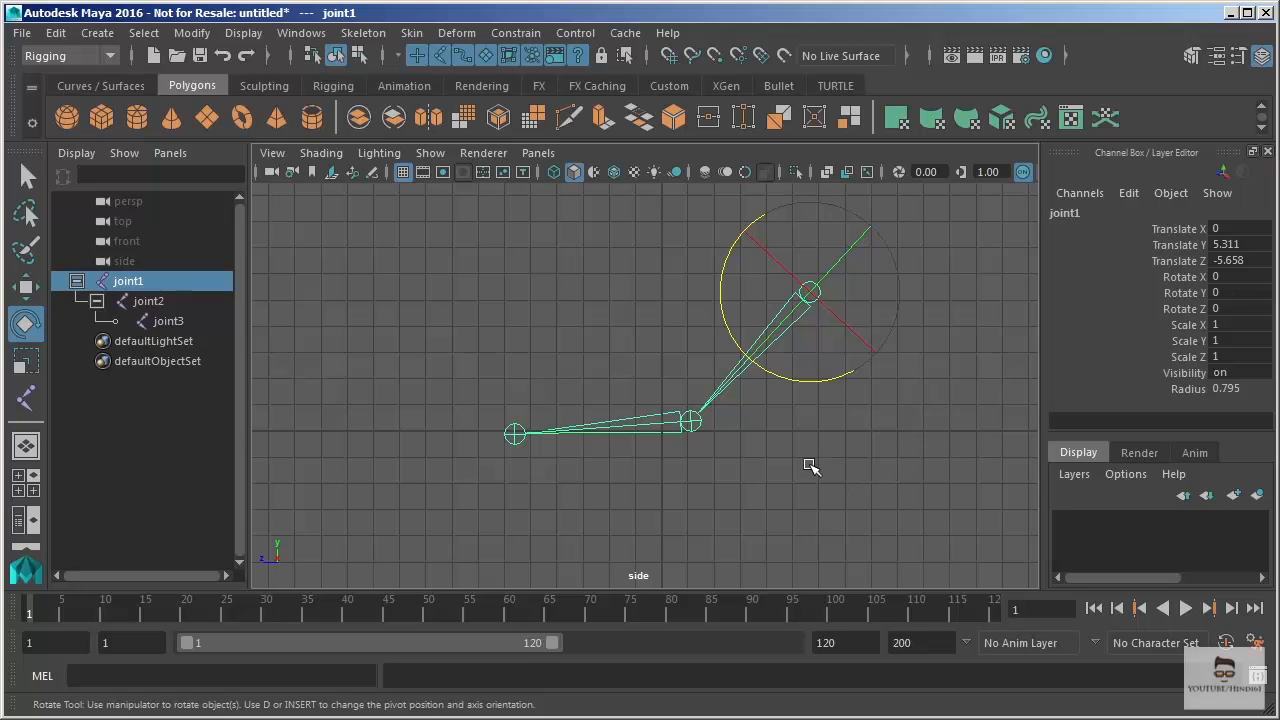
alt+middle_drag(777, 437, 731, 460)
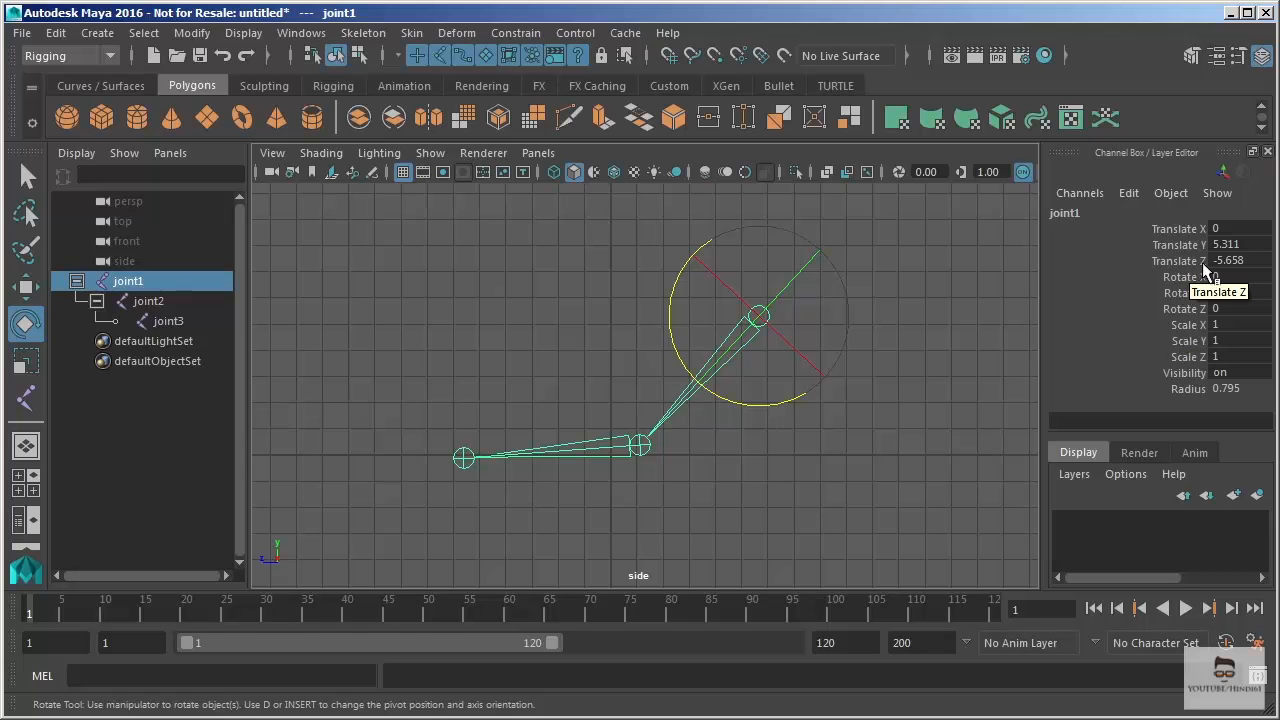
Try setting the middle joint's Translate X to 0 with the Move tool active, and undo the change.
click(648, 490)
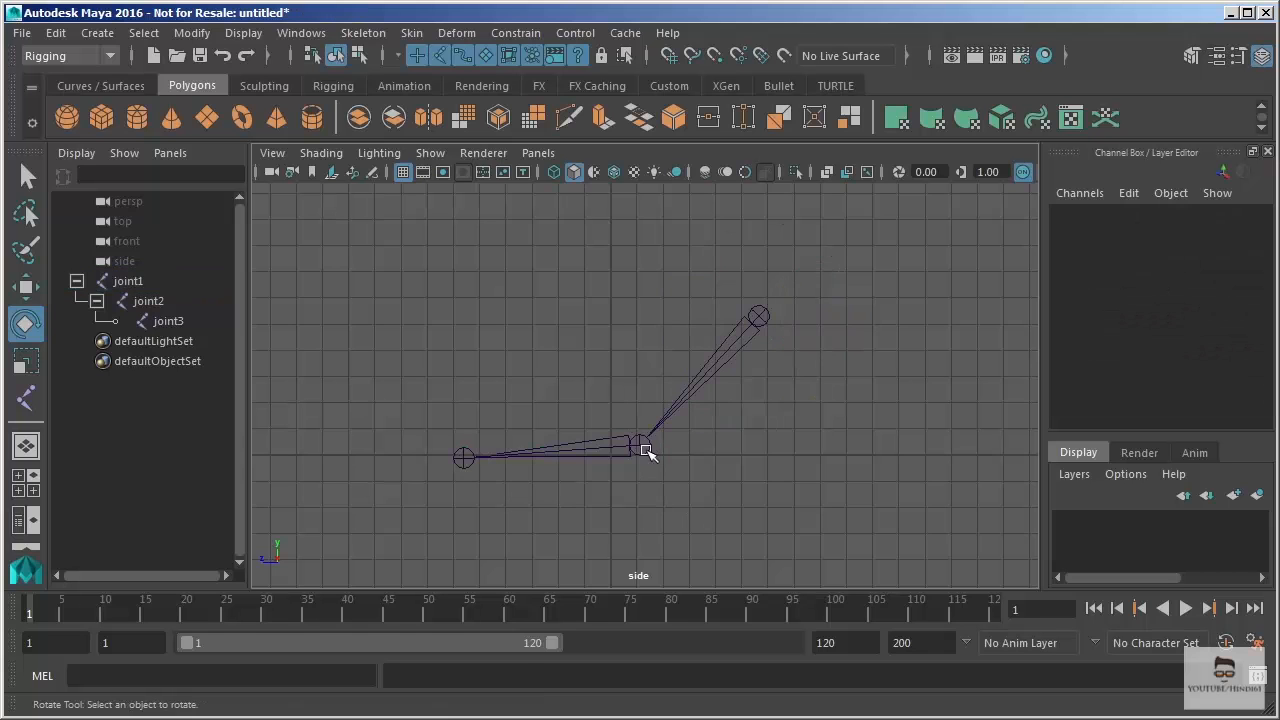
click(641, 445)
key(w)
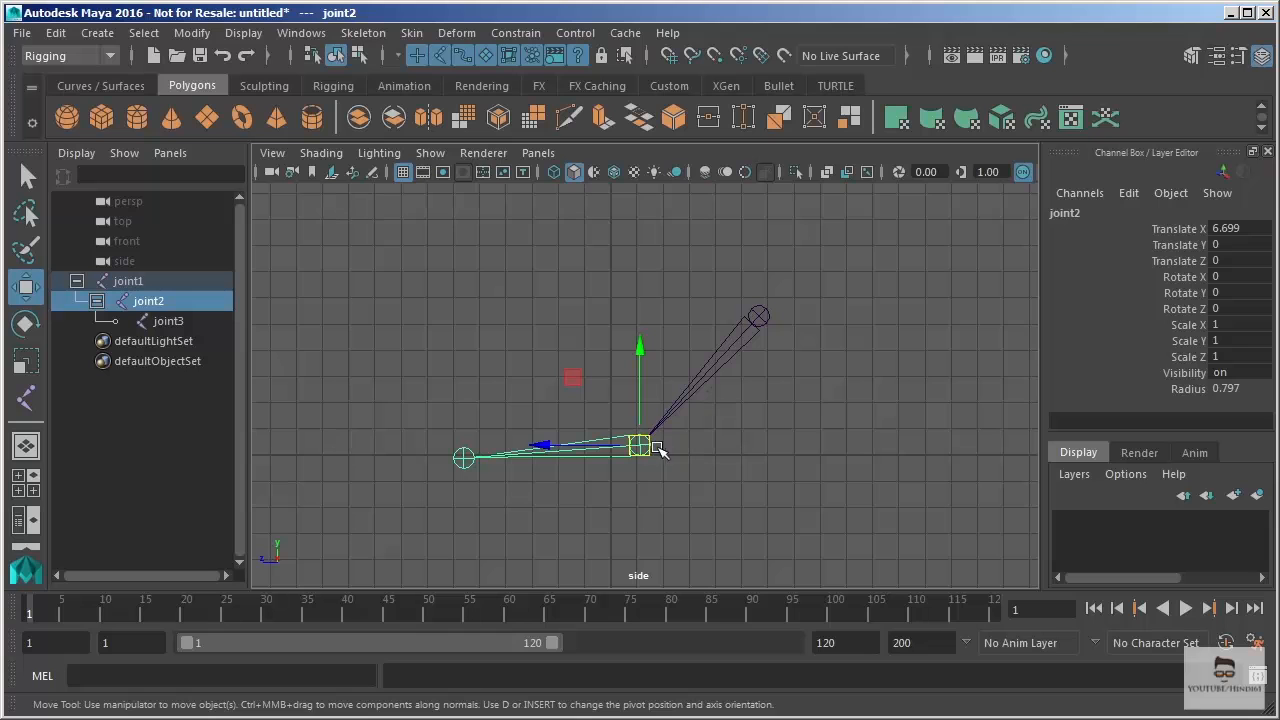
double_click(1238, 230)
text(0)
key(Return)
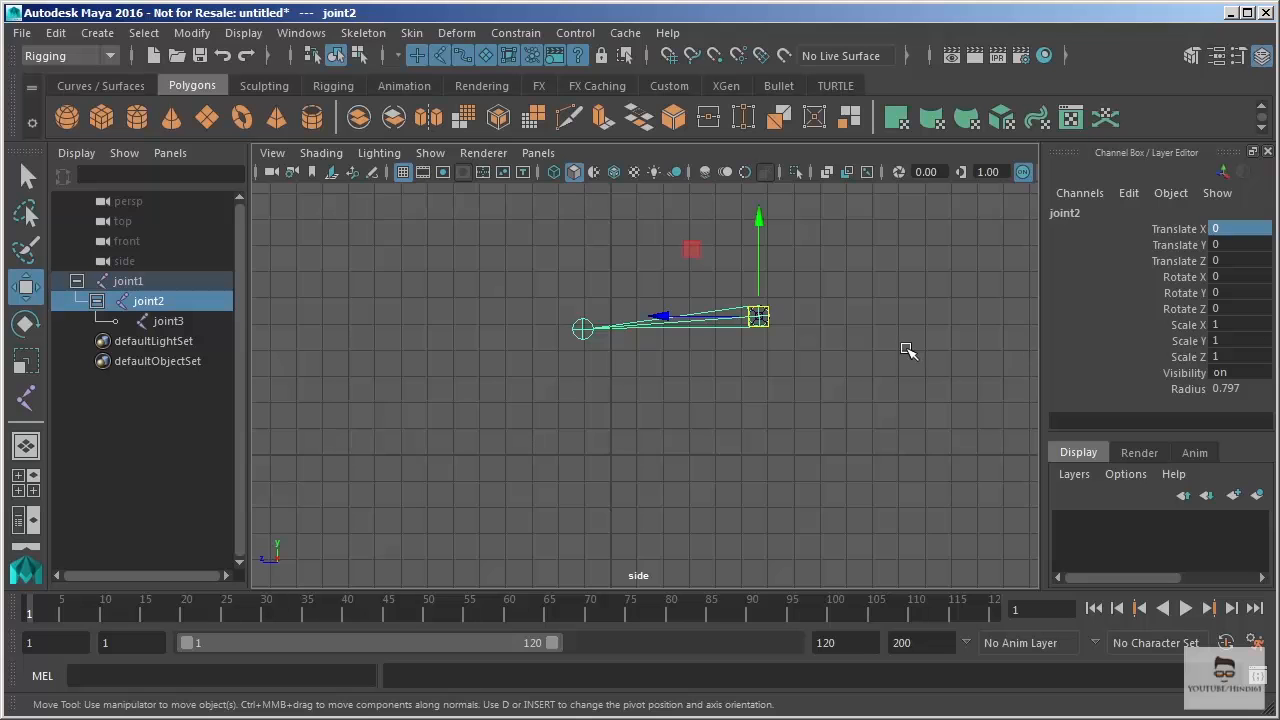
key(ctrl+z)
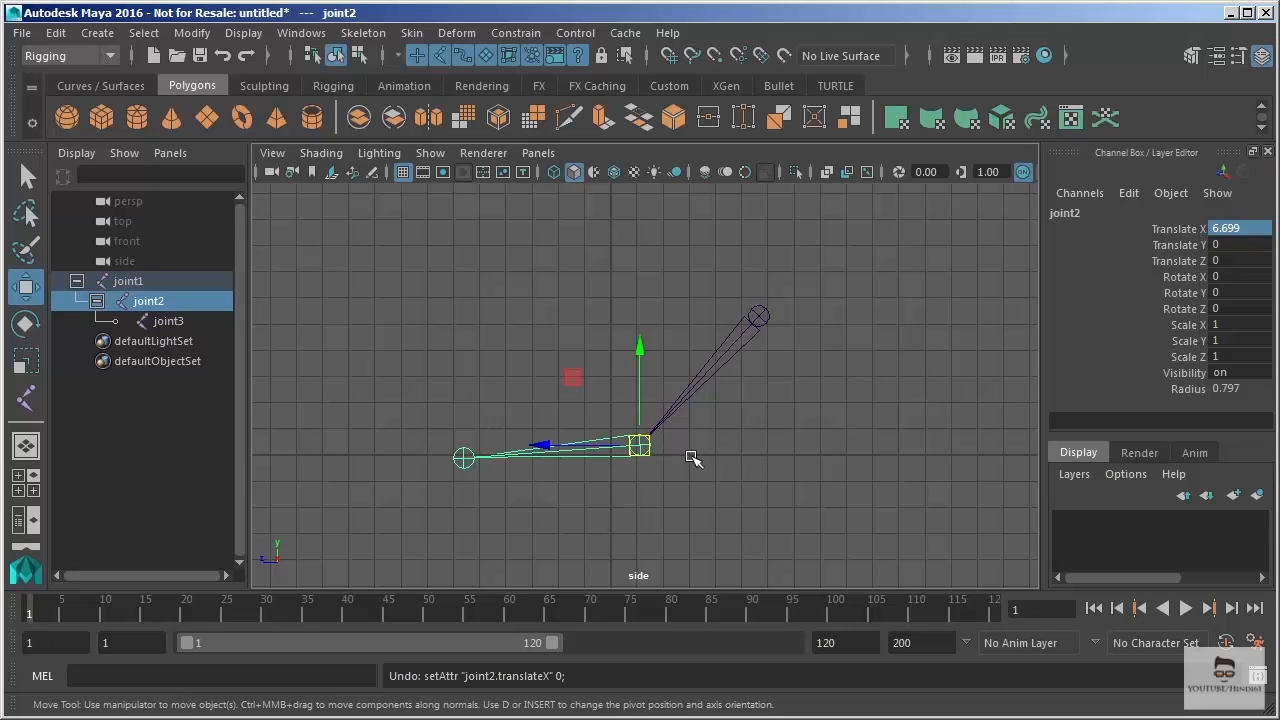
Show all four views, try moving the middle joint about -4.6 units along world X in the front view, and undo the move.
click(25, 484)
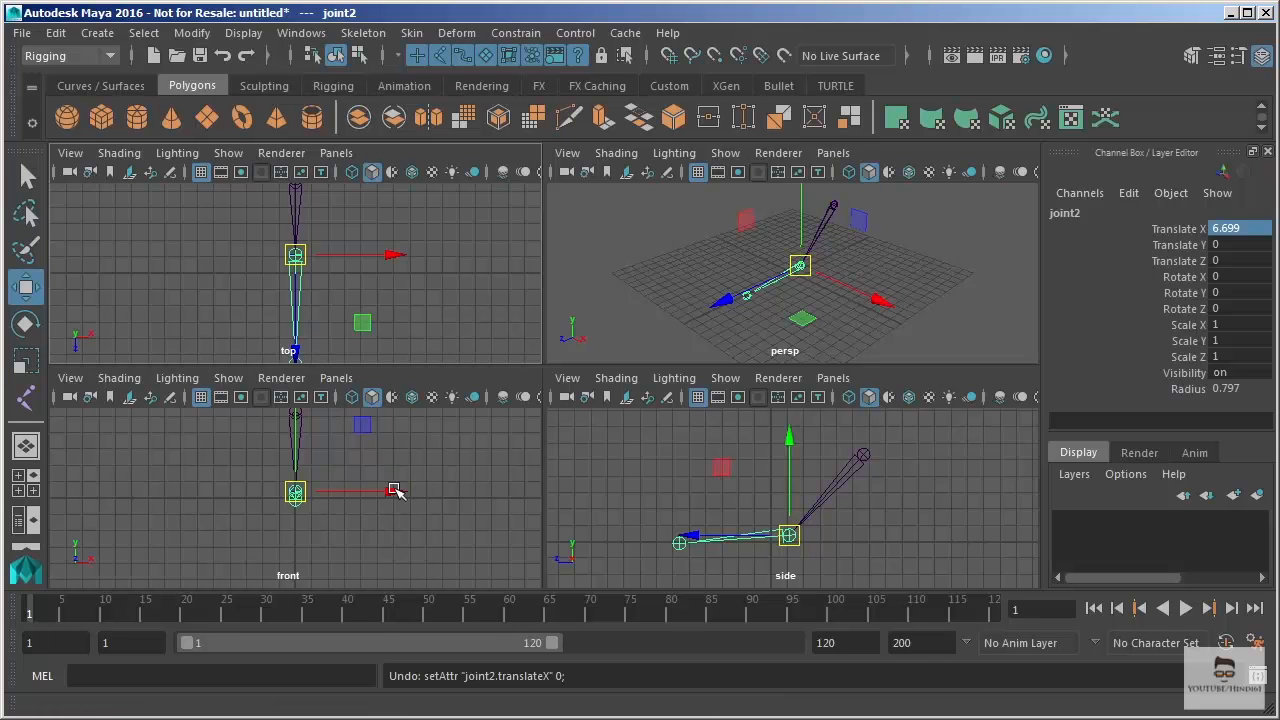
drag(394, 492, 337, 505)
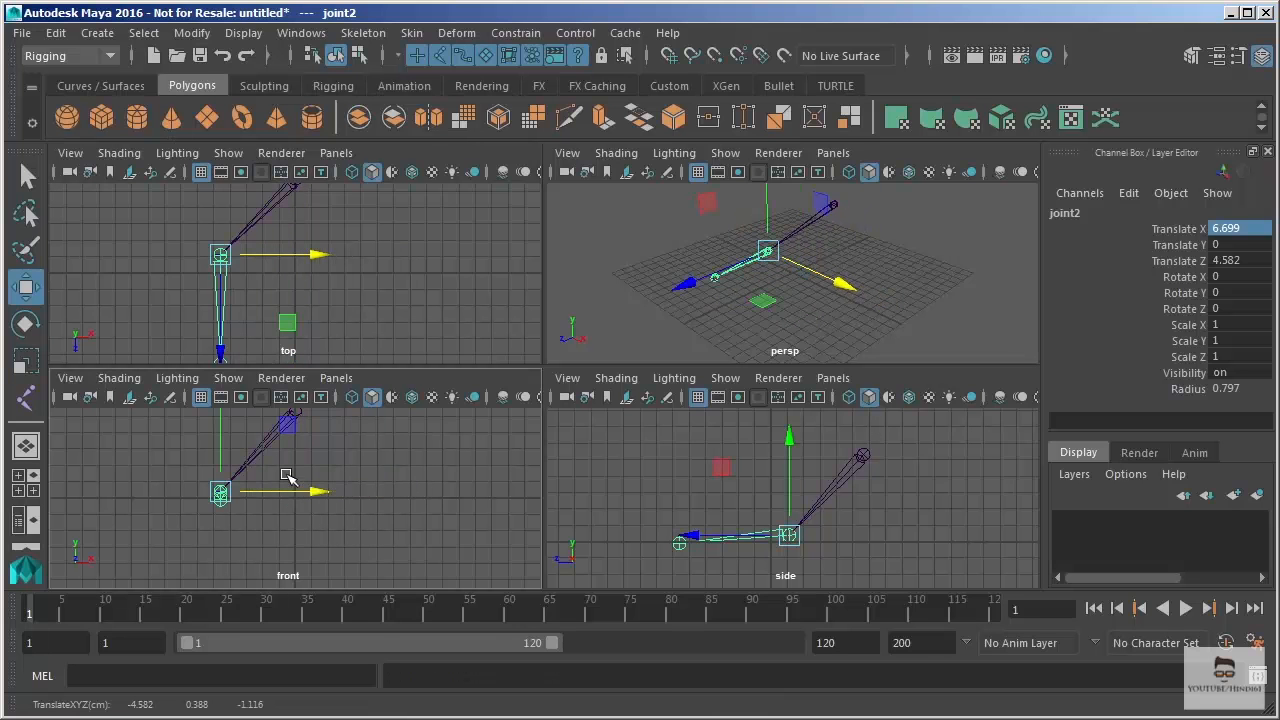
key(ctrl+z)
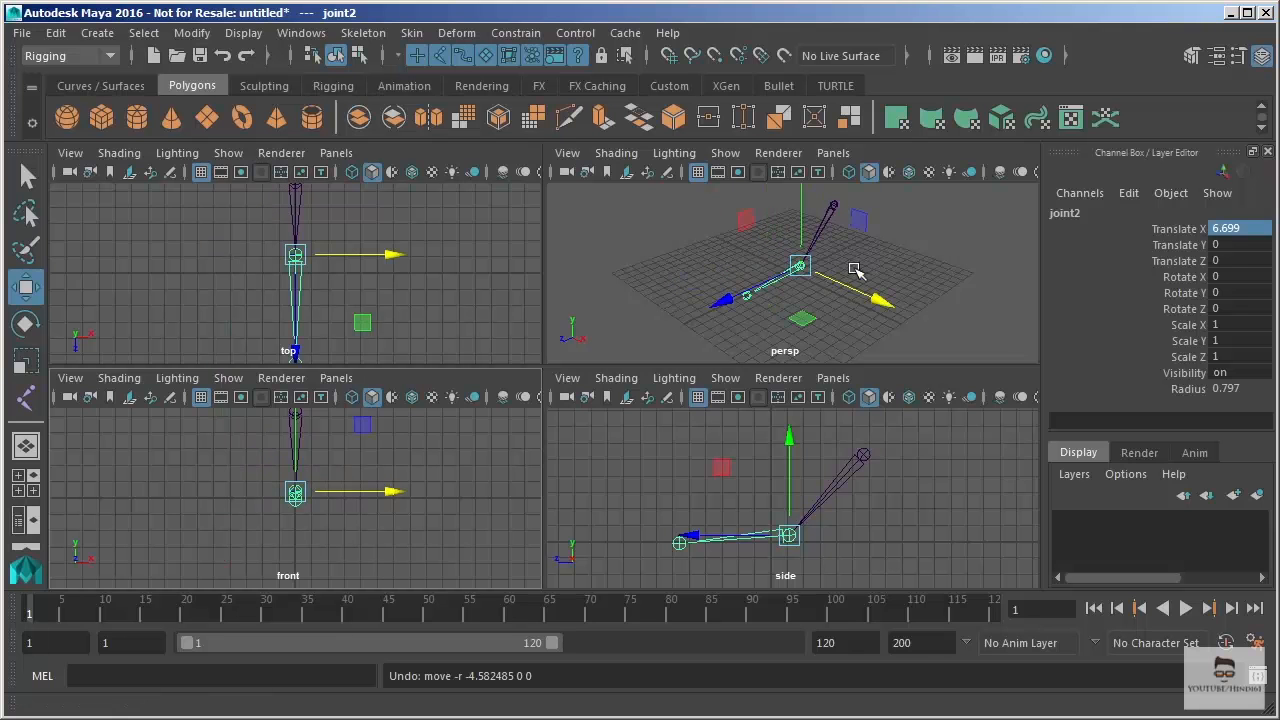
Enlarge the perspective view on the joint chain and select the root joint.
key(space)
alt+middle_drag(712, 282, 717, 331)
alt+right_drag(631, 300, 669, 398)
mouse_move(669, 398)
alt+mouse_down()
mouse_move(706, 446)
mouse_move(663, 420)
alt+mouse_up()
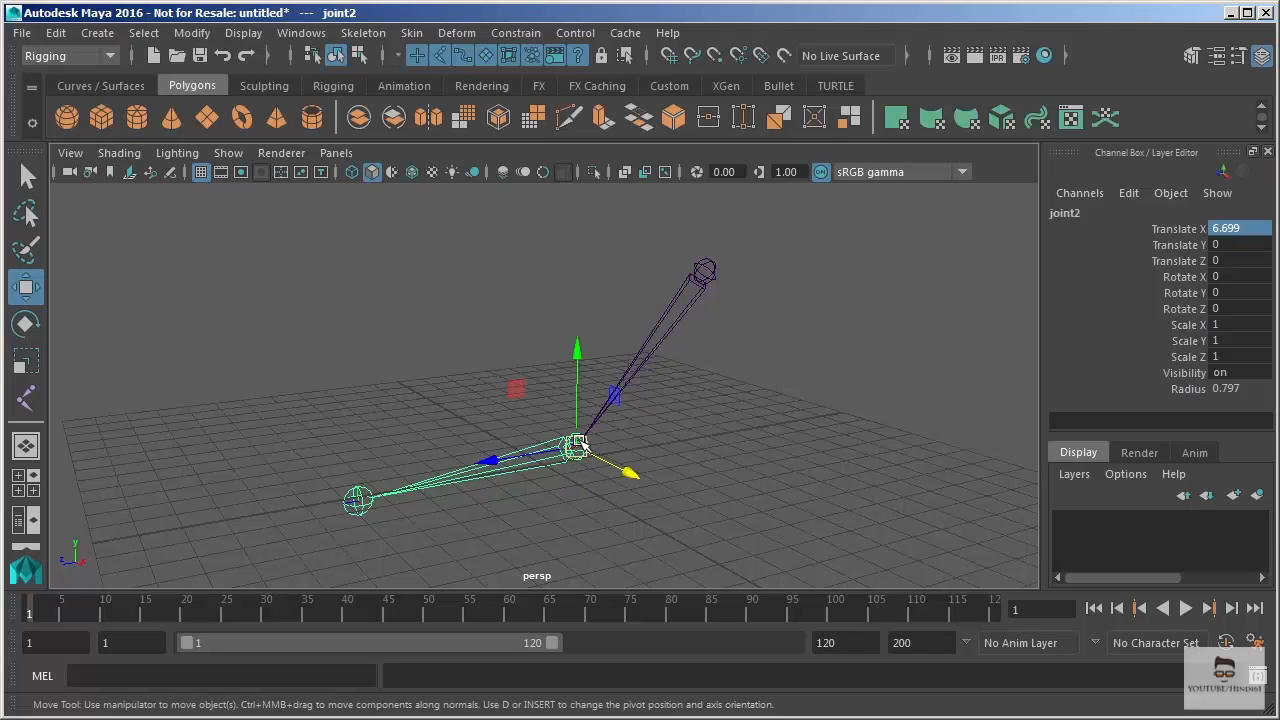
click(706, 268)
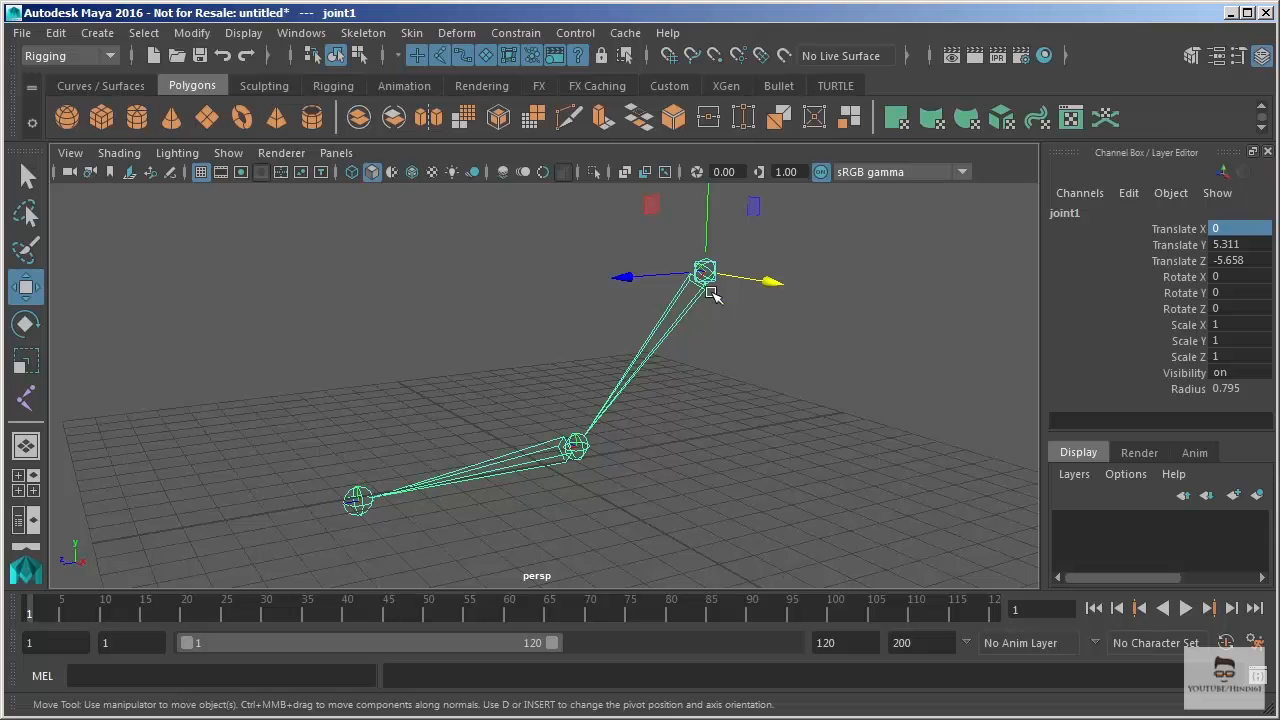
alt+middle_drag(727, 331, 724, 386)
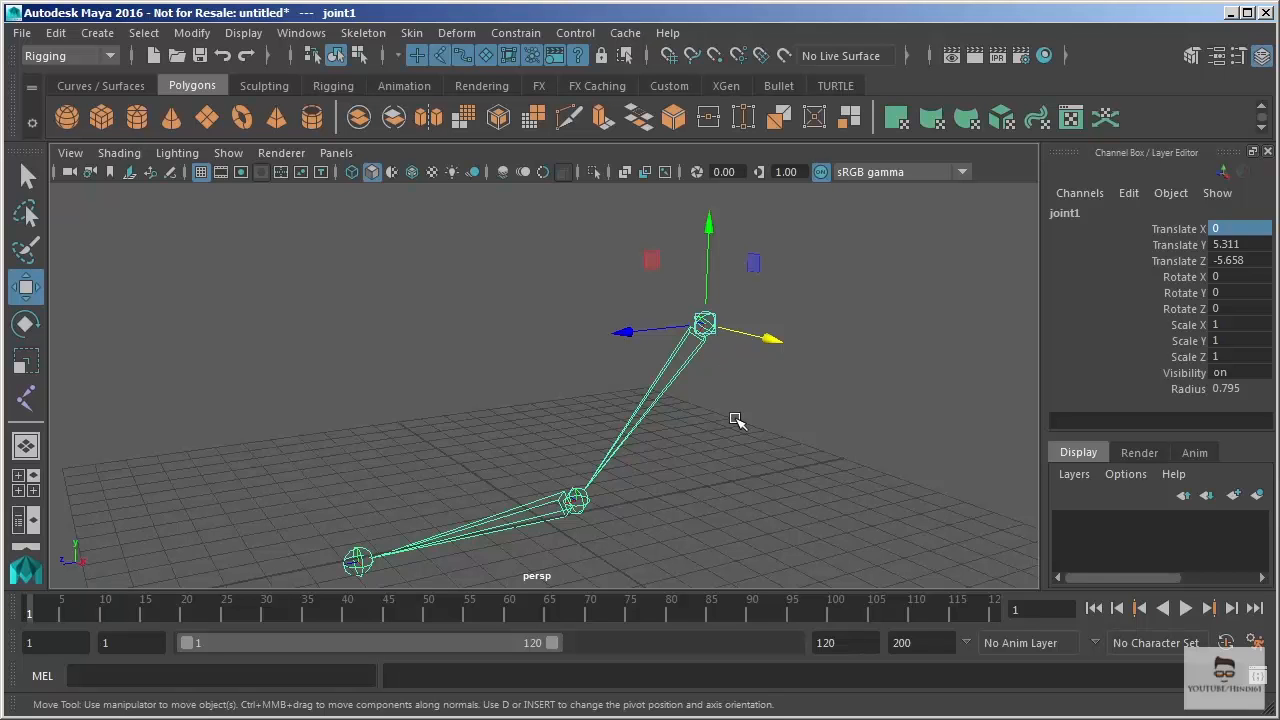
Activate the Scale tool on the root joint and examine the local axes of the root and middle joints up close.
key(r)
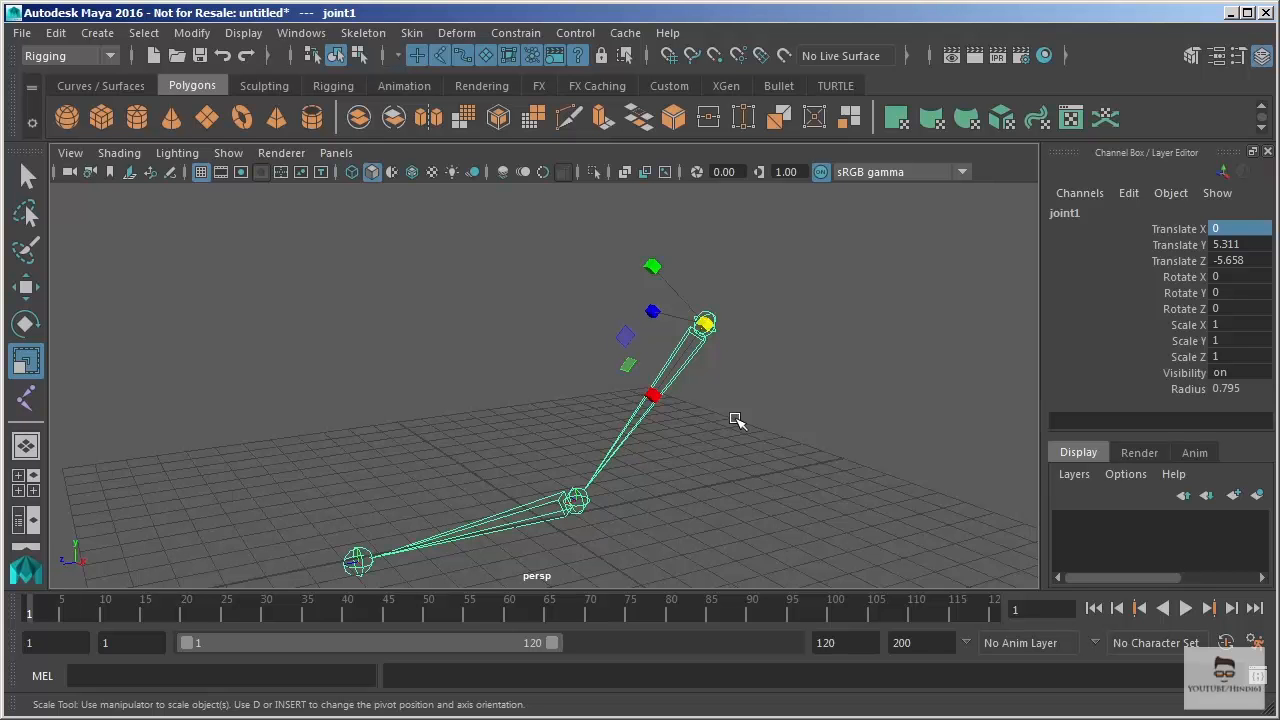
alt+right_drag(332, 319, 463, 543)
alt+middle_drag(547, 480, 503, 259)
alt+right_drag(503, 259, 748, 570)
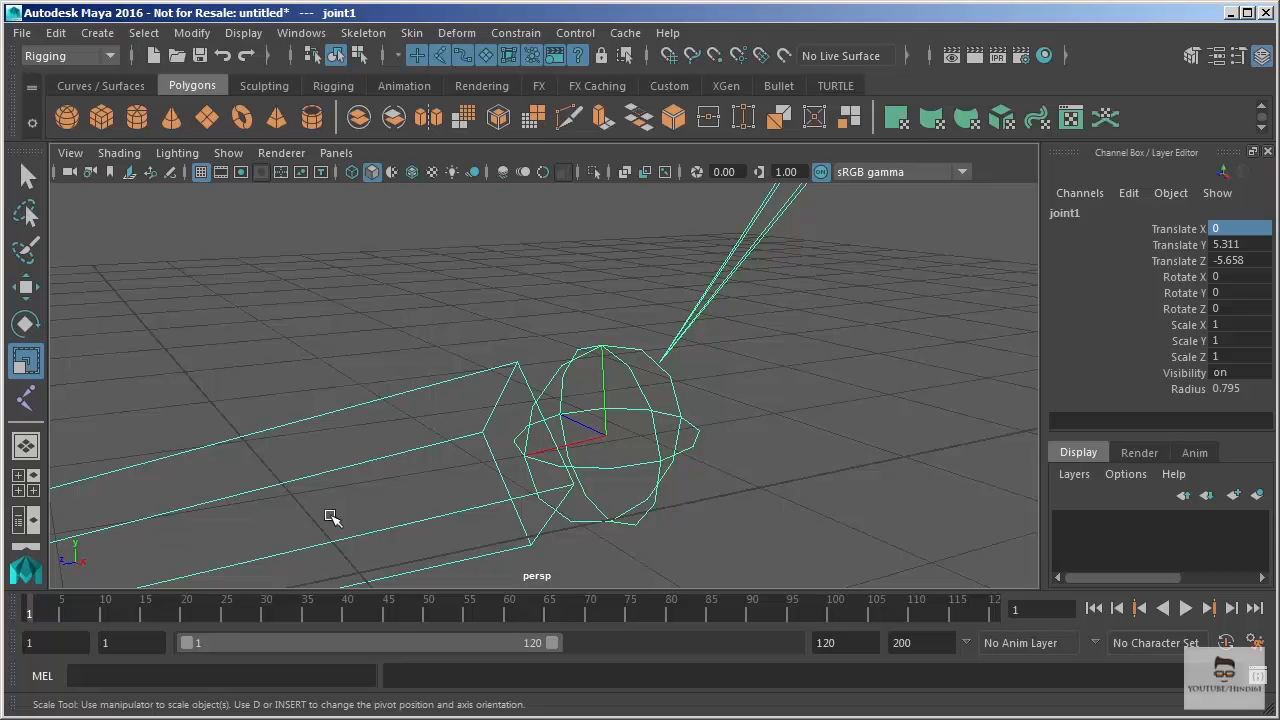
alt+right_drag(766, 477, 505, 20)
alt+middle_drag(689, 277, 620, 402)
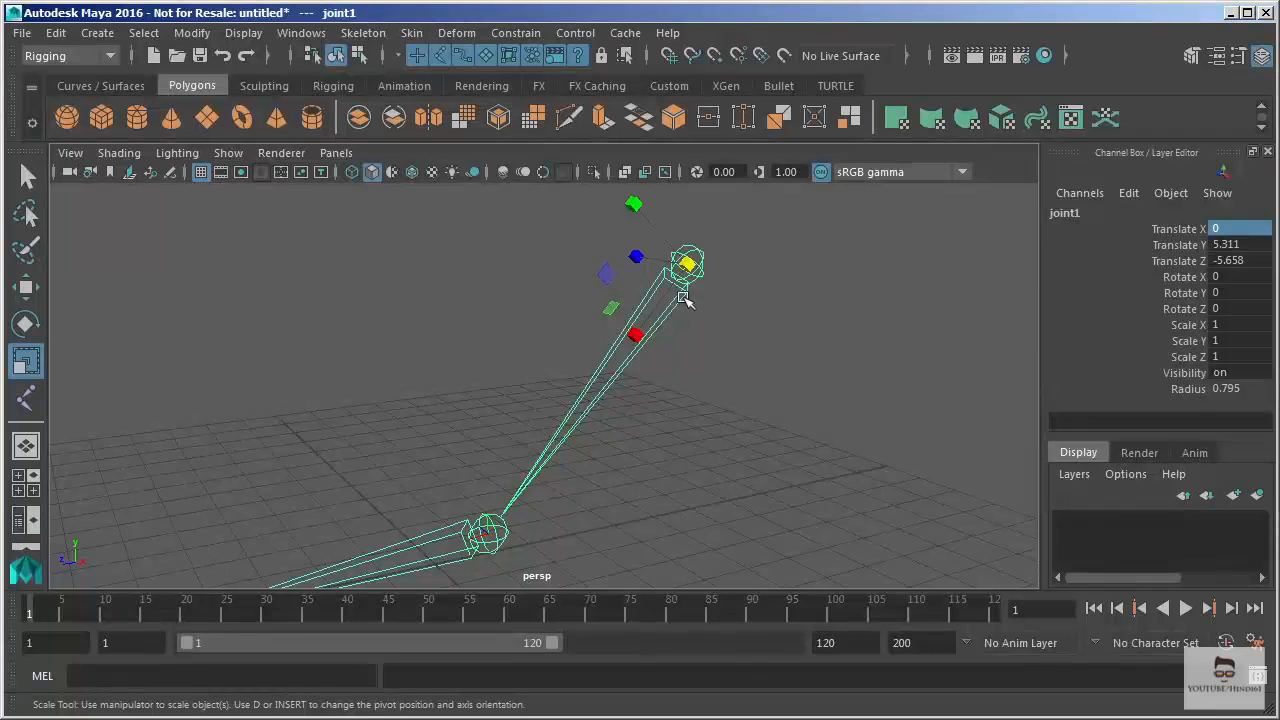
Alternate the selection between the middle and root joints with the Select tool to examine which bones belong to each.
alt+drag(714, 300, 736, 383)
key(q)
alt+right_drag(750, 269, 792, 378)
alt+middle_drag(797, 375, 628, 522)
alt+right_drag(718, 322, 689, 357)
alt+middle_drag(689, 357, 734, 240)
alt+drag(734, 240, 866, 331)
click(466, 528)
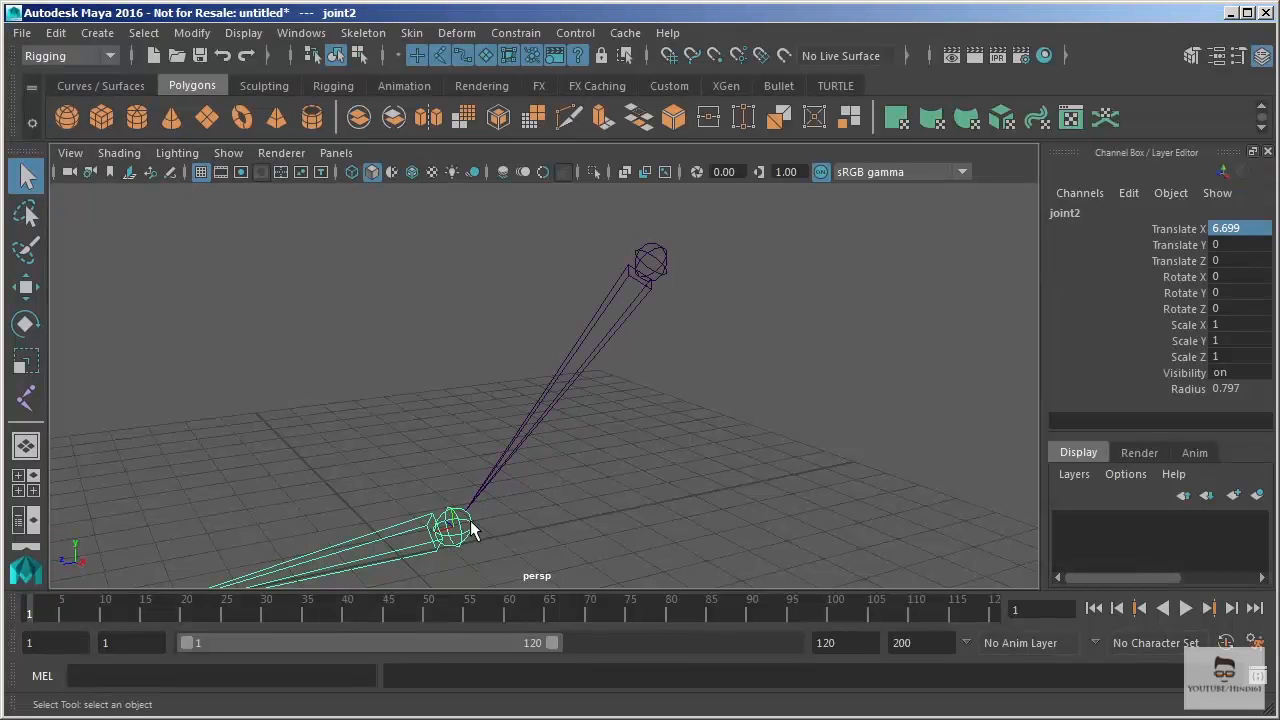
click(648, 262)
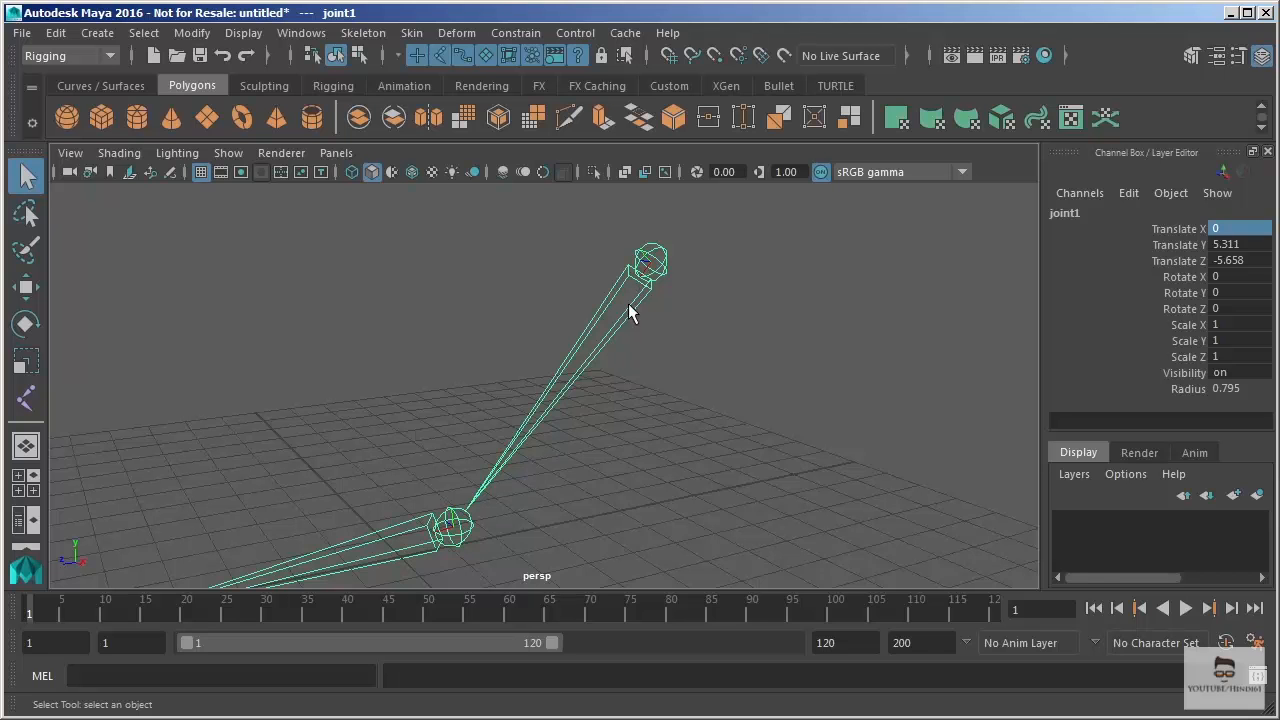
click(464, 532)
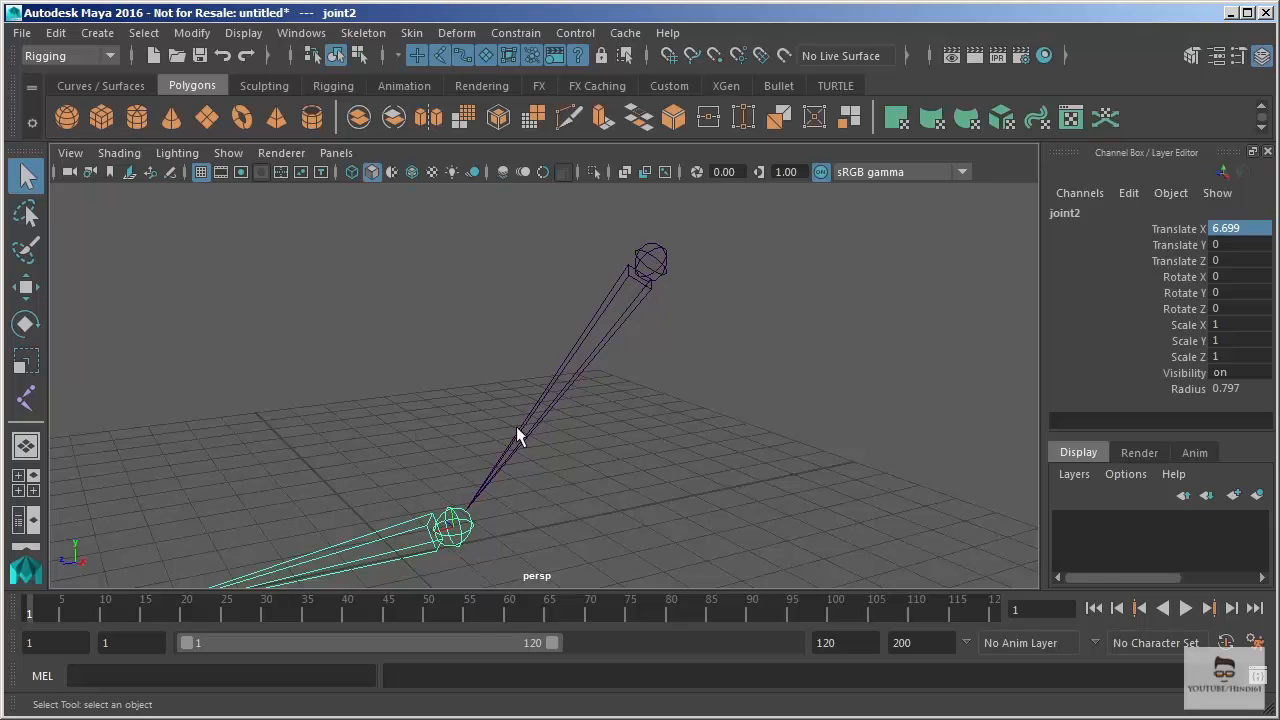
Set the middle joint's radius to 2.
mouse_move(512, 472)
alt+mouse_down()
mouse_move(559, 399)
mouse_move(492, 474)
alt+mouse_up()
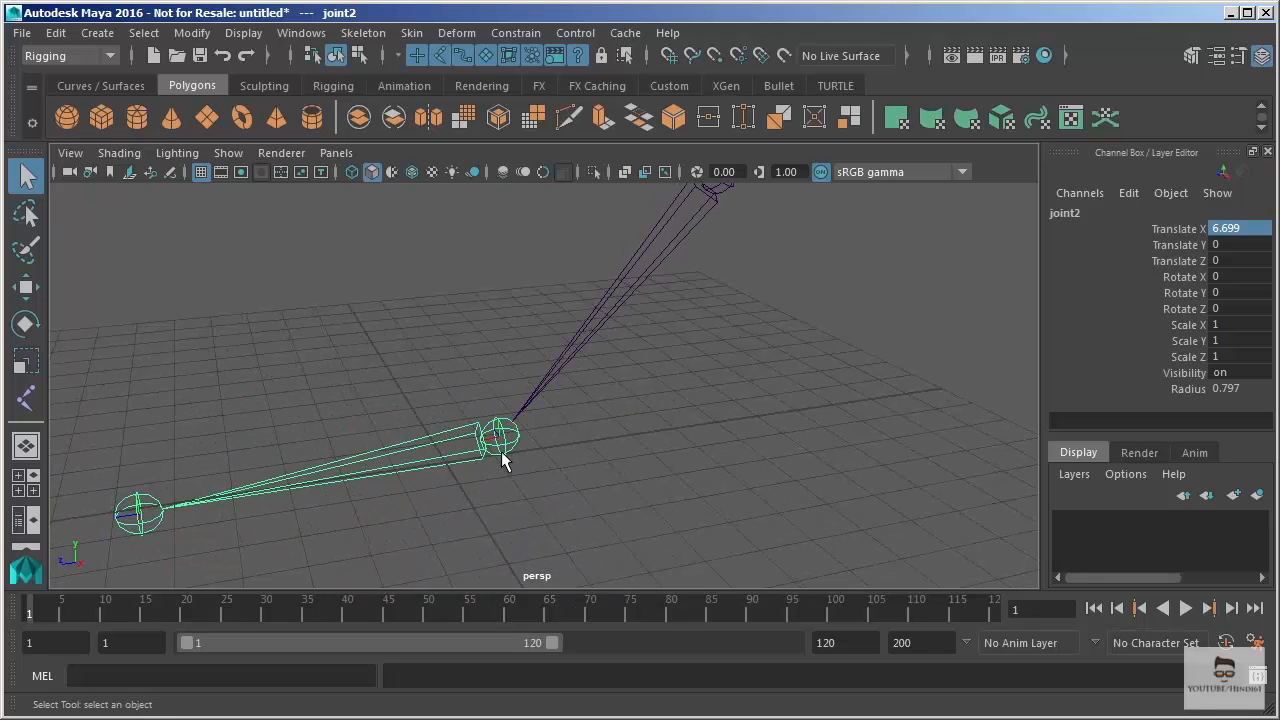
alt+drag(623, 323, 632, 347)
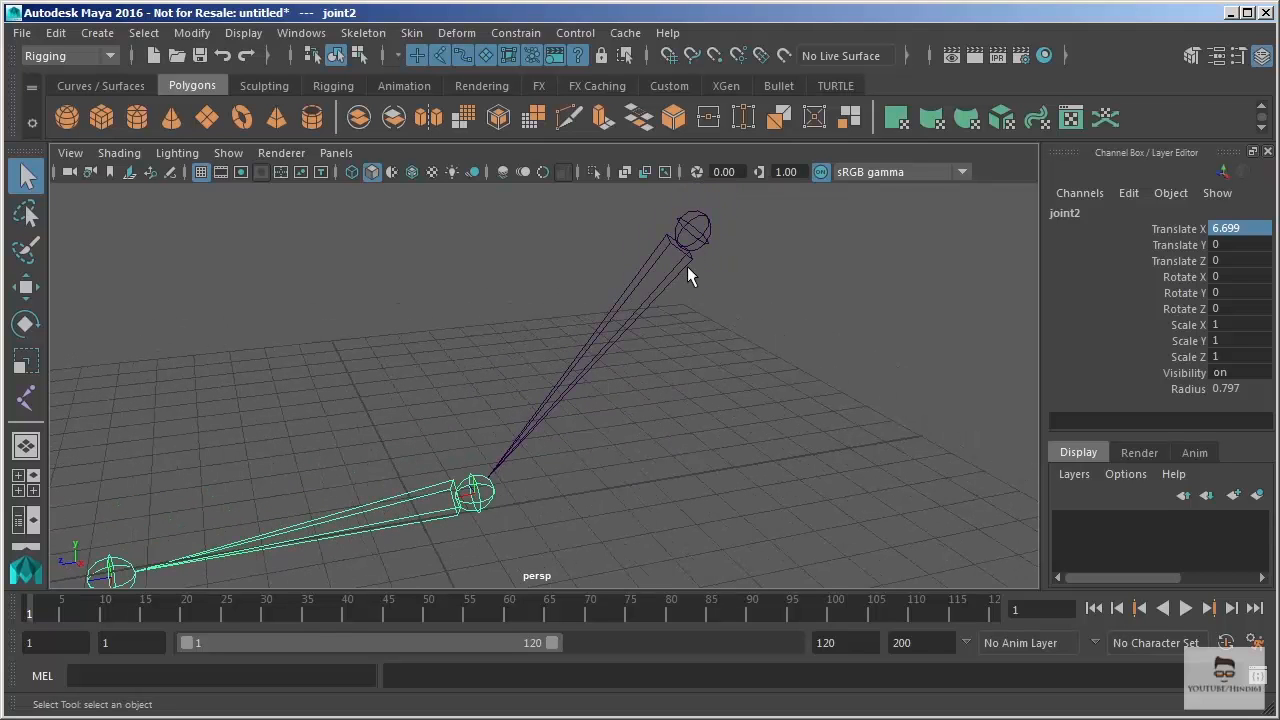
alt+drag(668, 374, 644, 320)
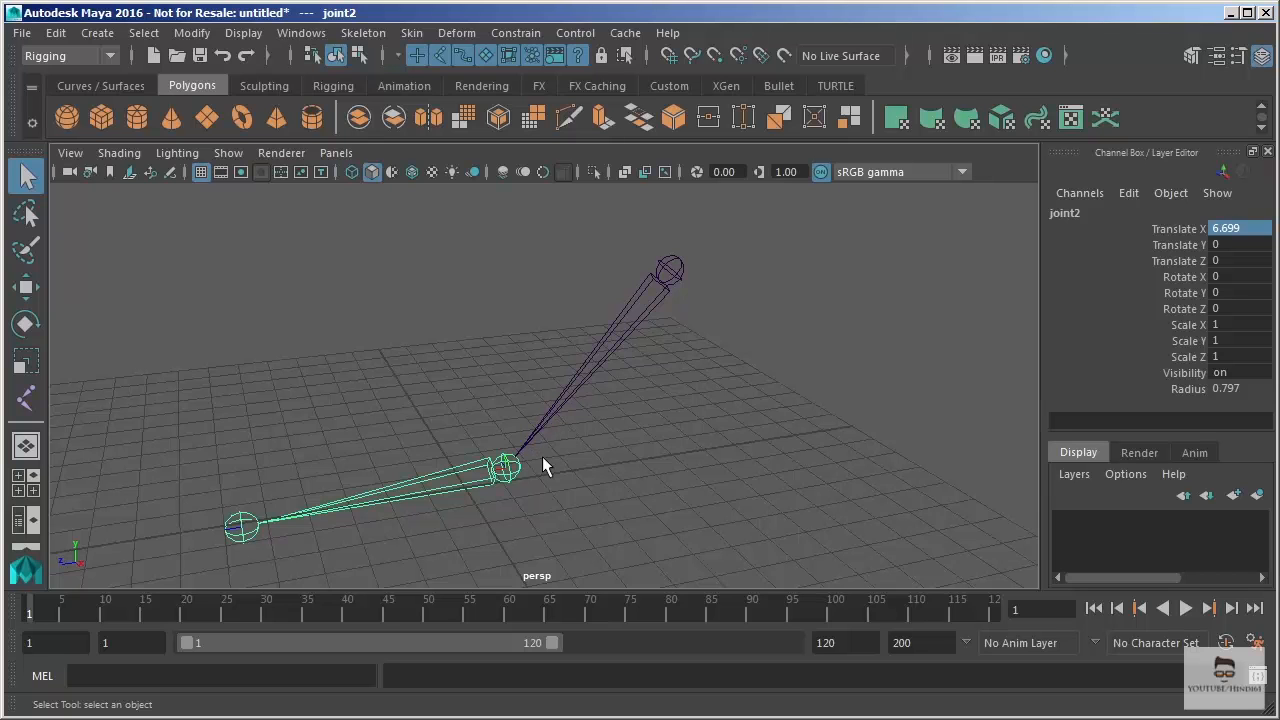
mouse_move(609, 366)
alt+mouse_down()
mouse_move(623, 357)
mouse_move(571, 360)
mouse_move(590, 357)
alt+mouse_up()
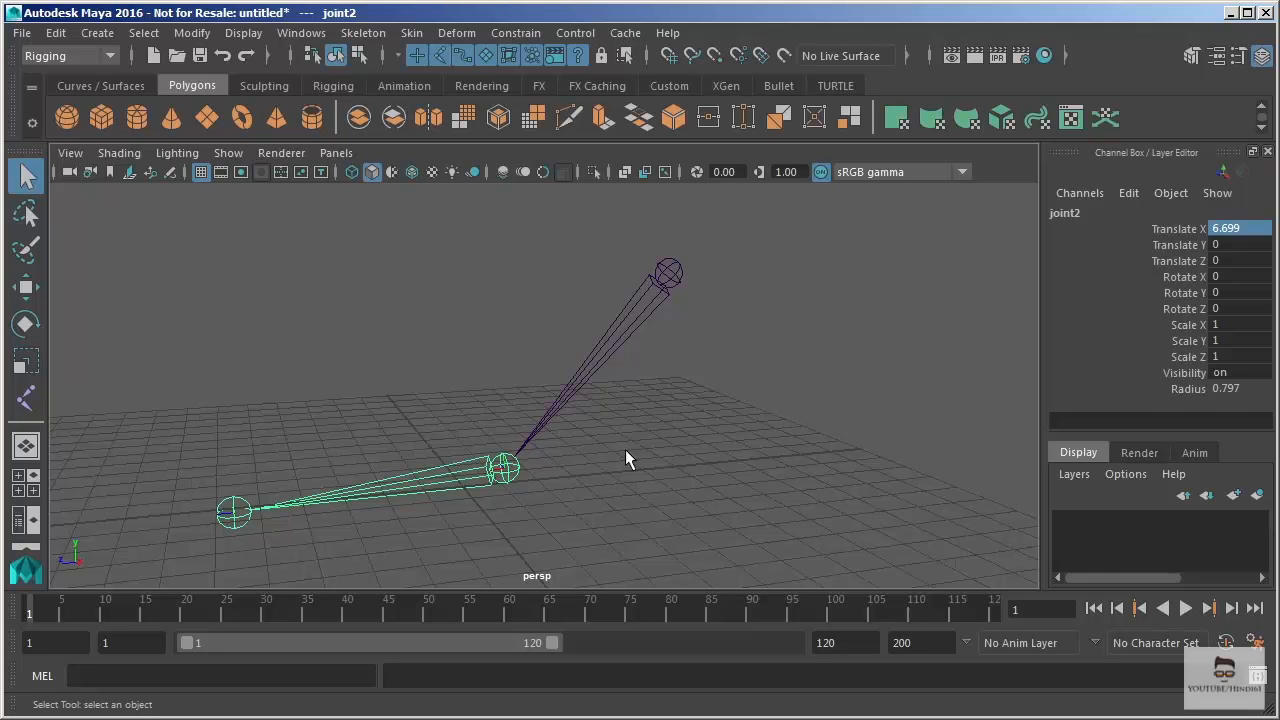
double_click(1228, 389)
text(2)
key(Return)
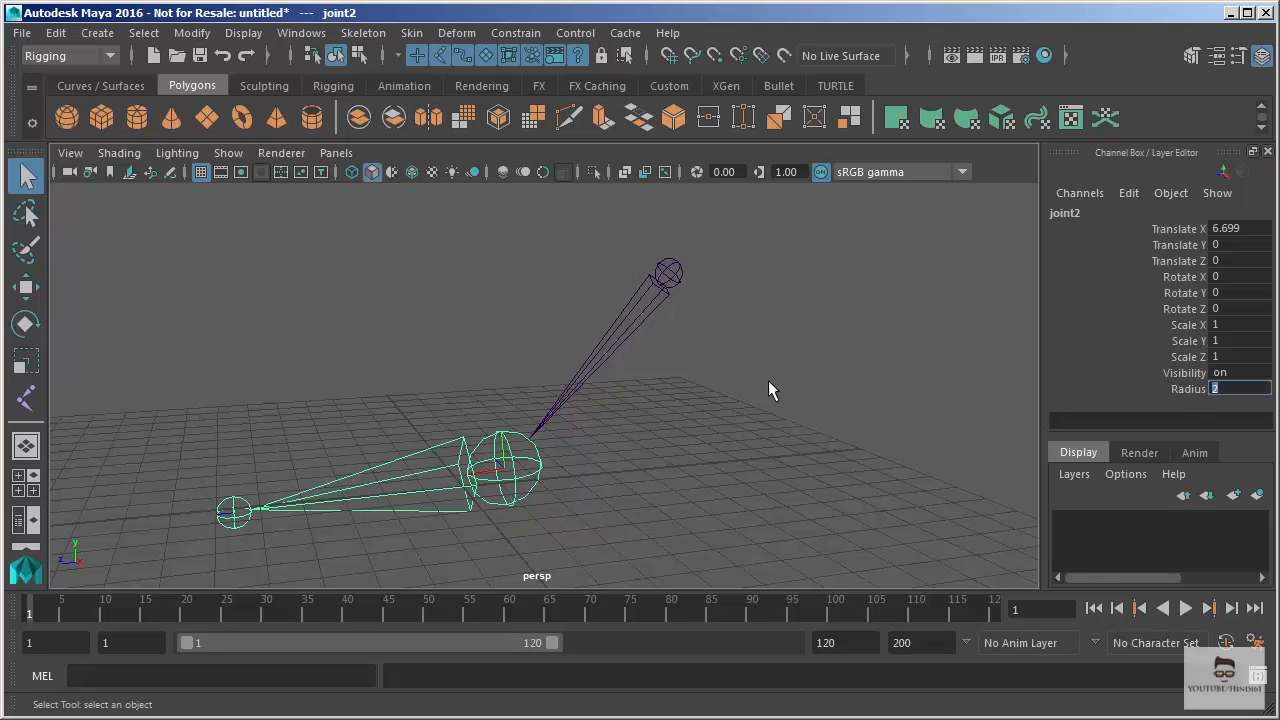
Set the root joint's radius to 2.
click(669, 273)
text(2)
key(Return)
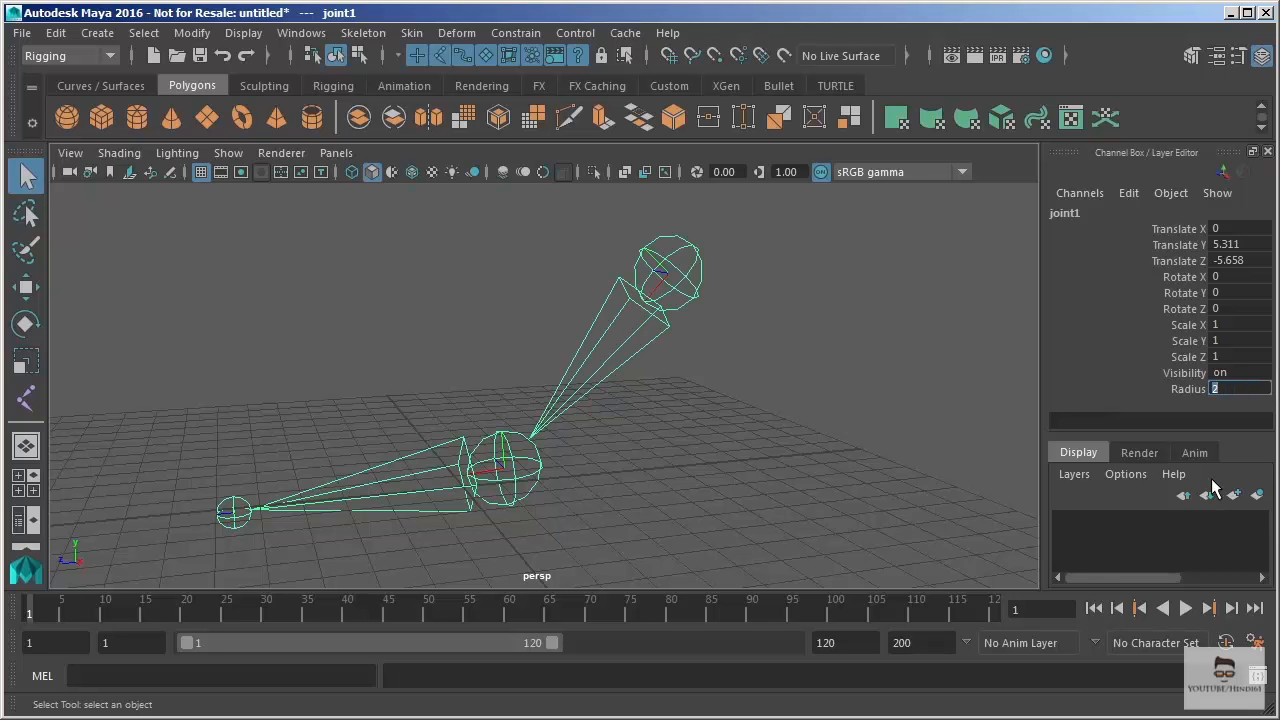
Set the middle joint's radius to 1.
click(508, 485)
click(1236, 392)
text(1)
key(Return)
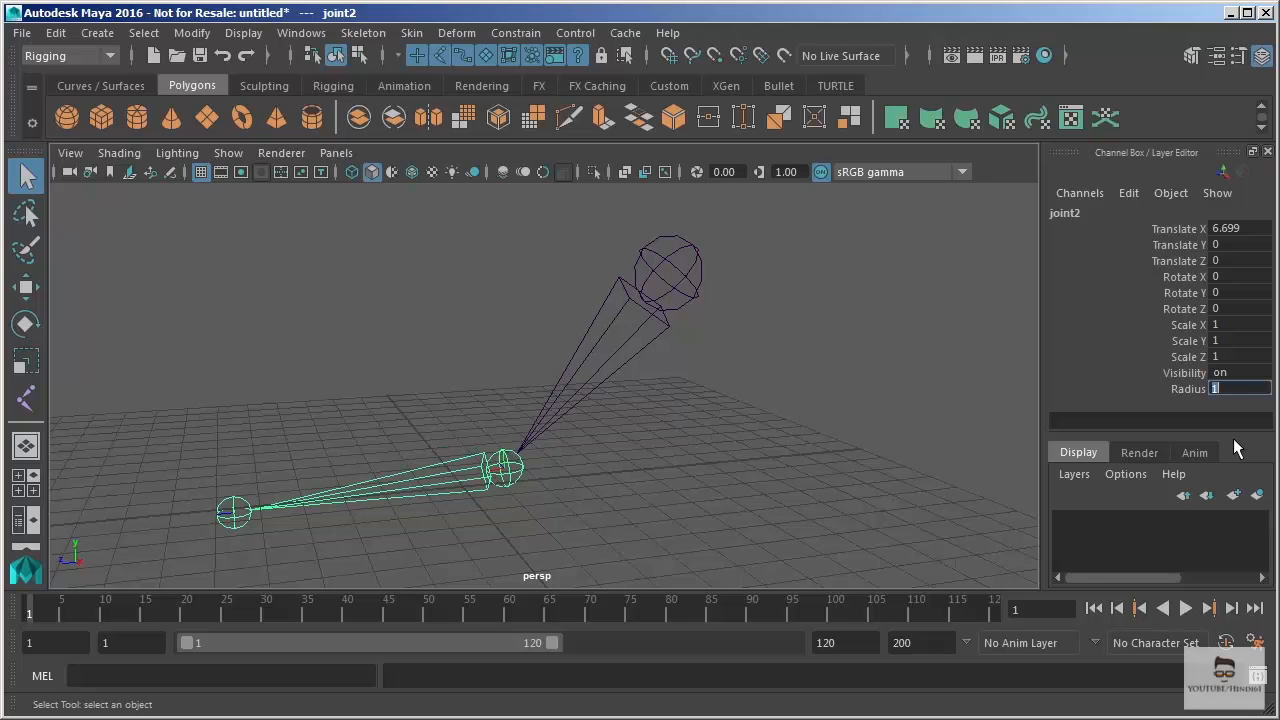
Select the middle joint with the Rotate tool and turn off Step Snap in the tool's settings.
click(563, 453)
key(e)
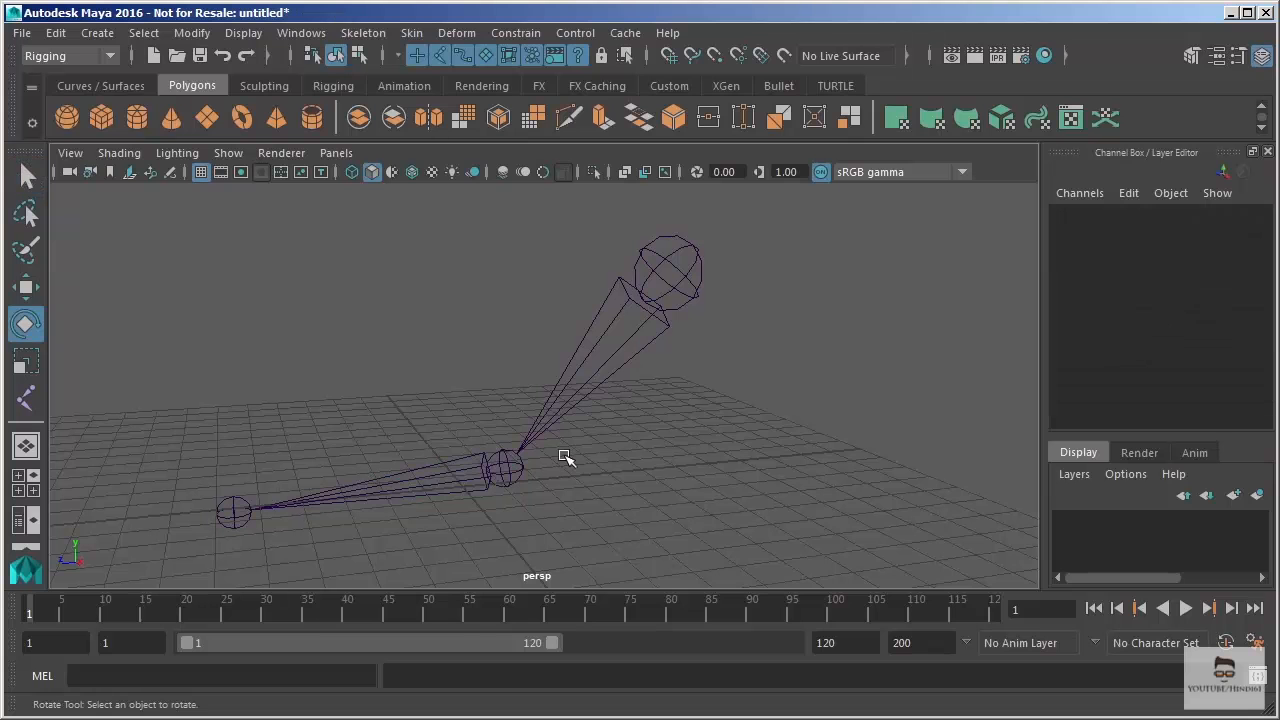
click(507, 469)
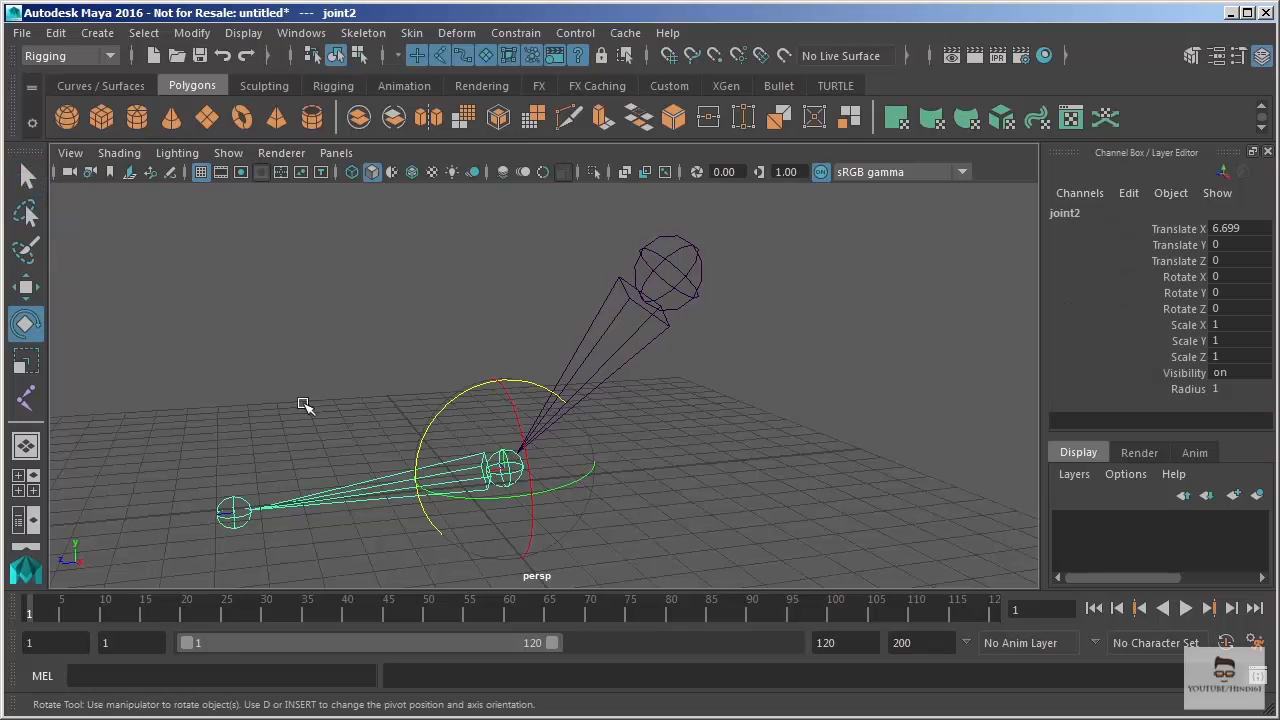
double_click(27, 322)
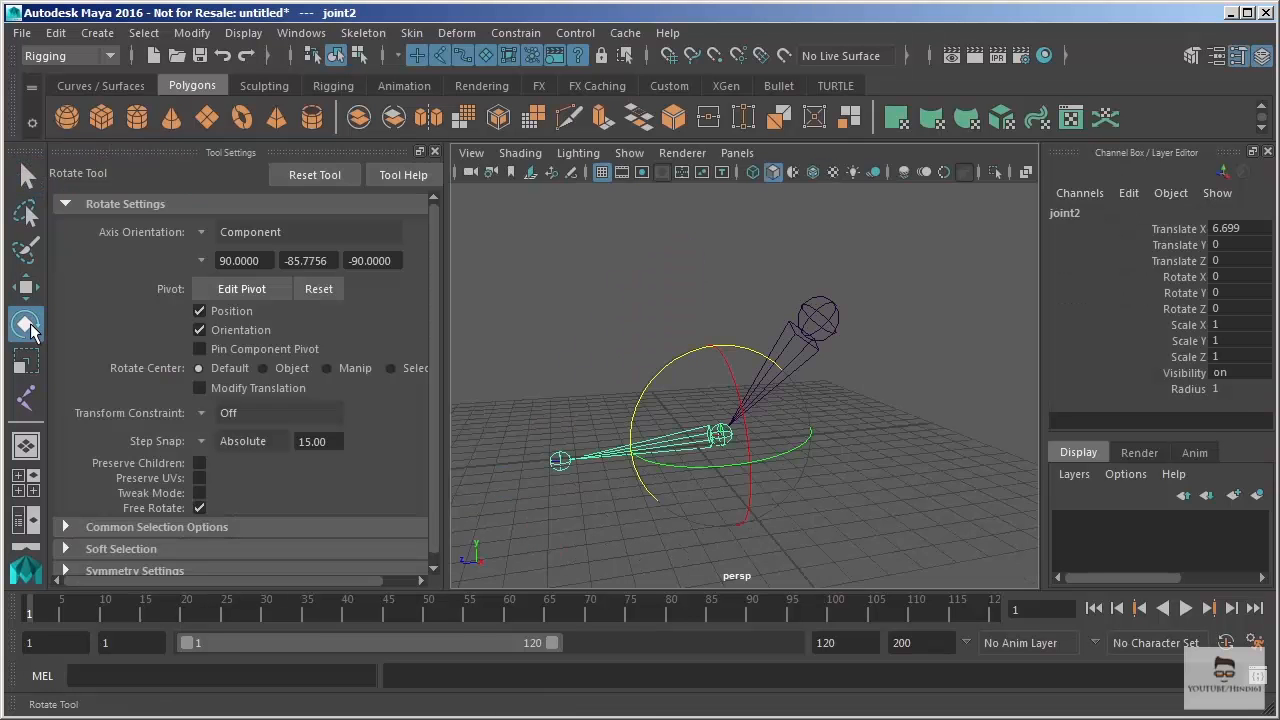
click(247, 446)
click(240, 448)
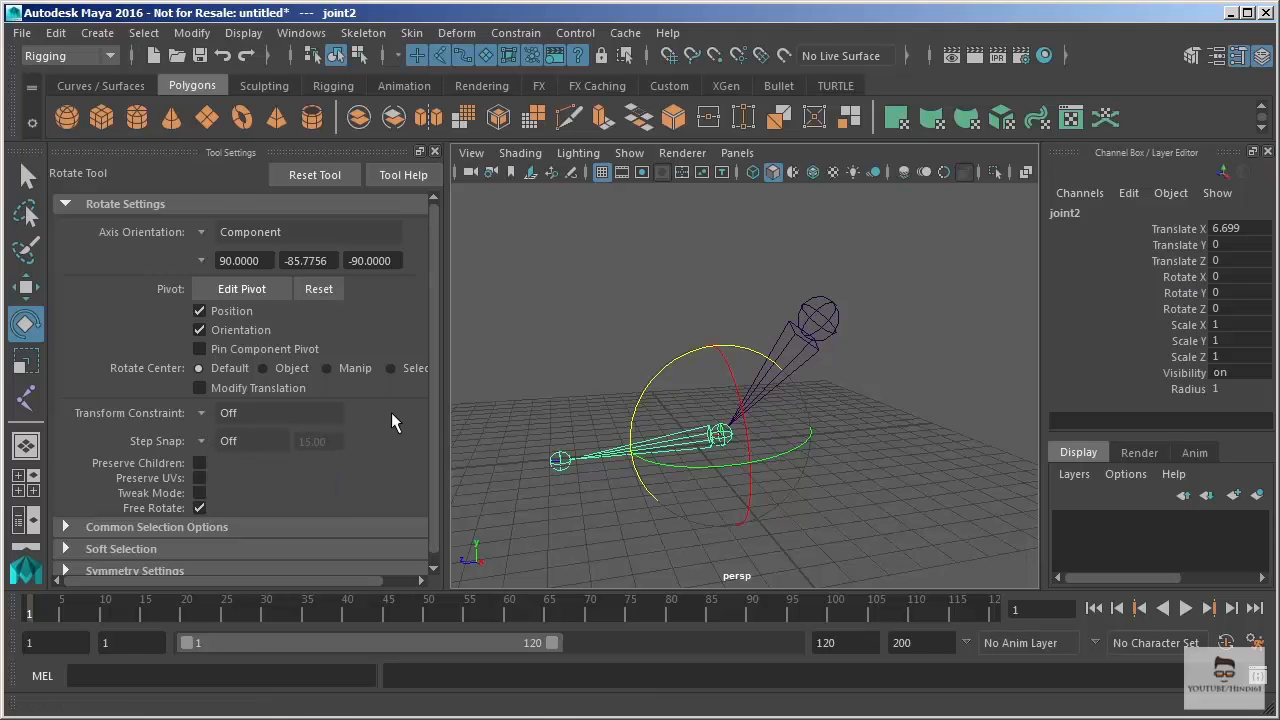
click(434, 152)
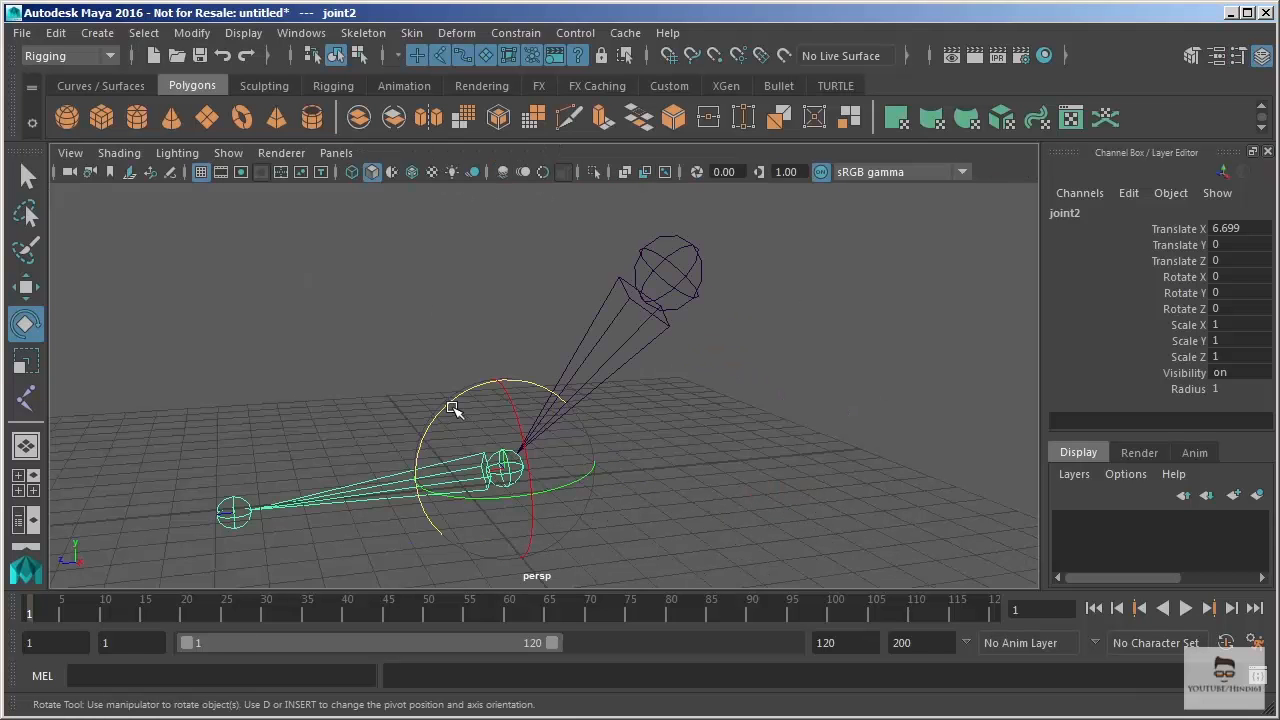
Rotate the middle joint about its local Z axis to about 46.6 degrees, lifting the end bone upward.
drag(445, 408, 471, 380)
alt+middle_drag(511, 336, 506, 274)
alt+right_drag(506, 274, 637, 546)
alt+middle_drag(580, 470, 640, 488)
drag(461, 381, 523, 434)
click(672, 435)
click(558, 455)
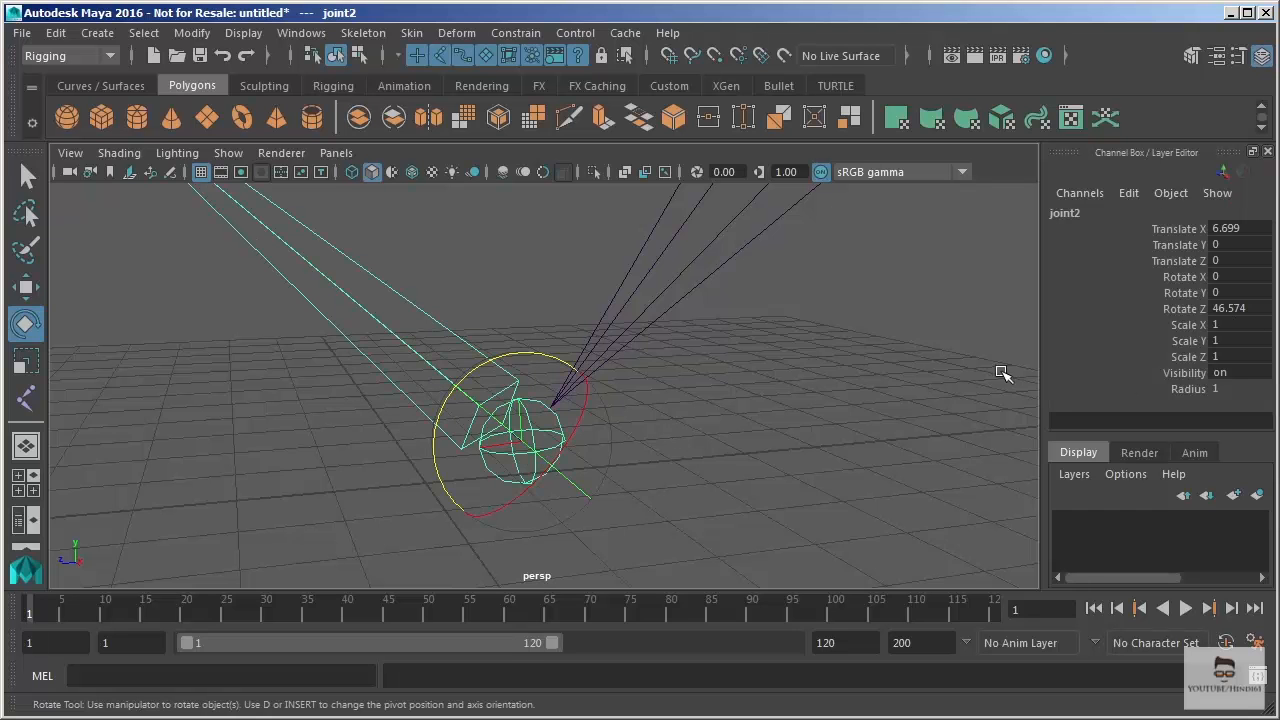
Activate the Scale tool on the rotated middle joint and examine its local axes and Rotate Z value.
alt+drag(658, 474, 586, 449)
key(r)
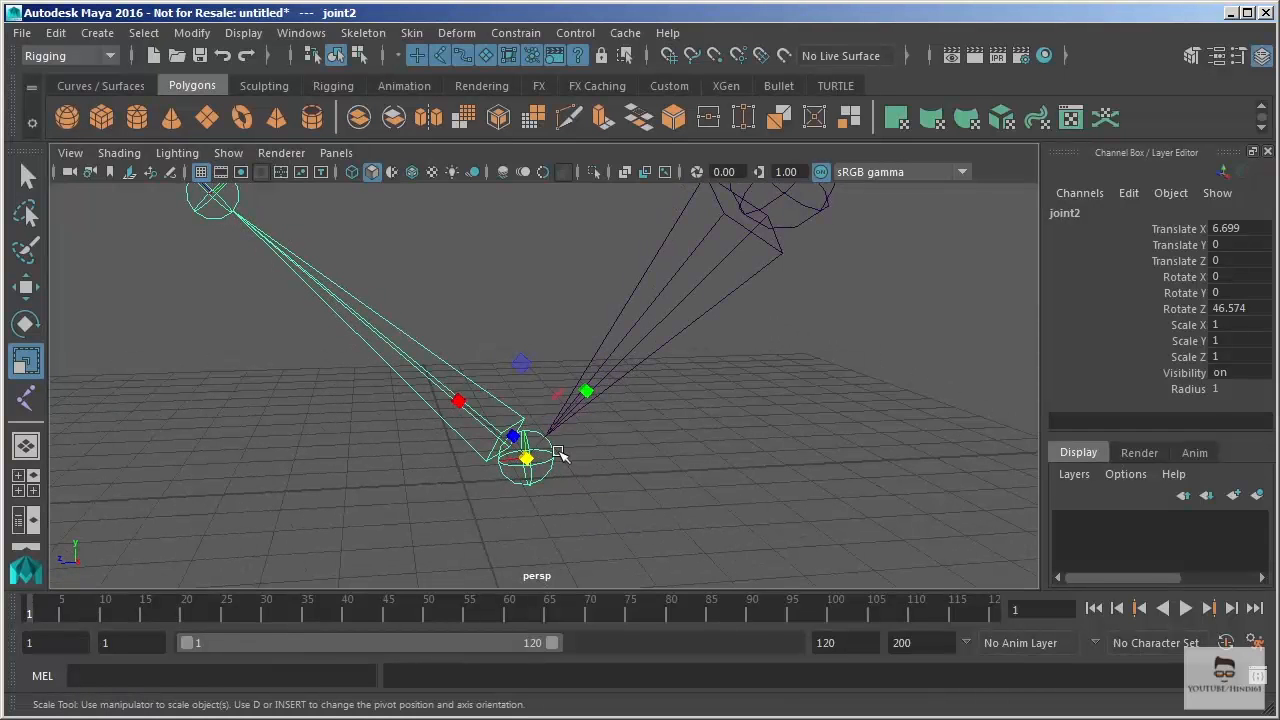
click(1228, 308)
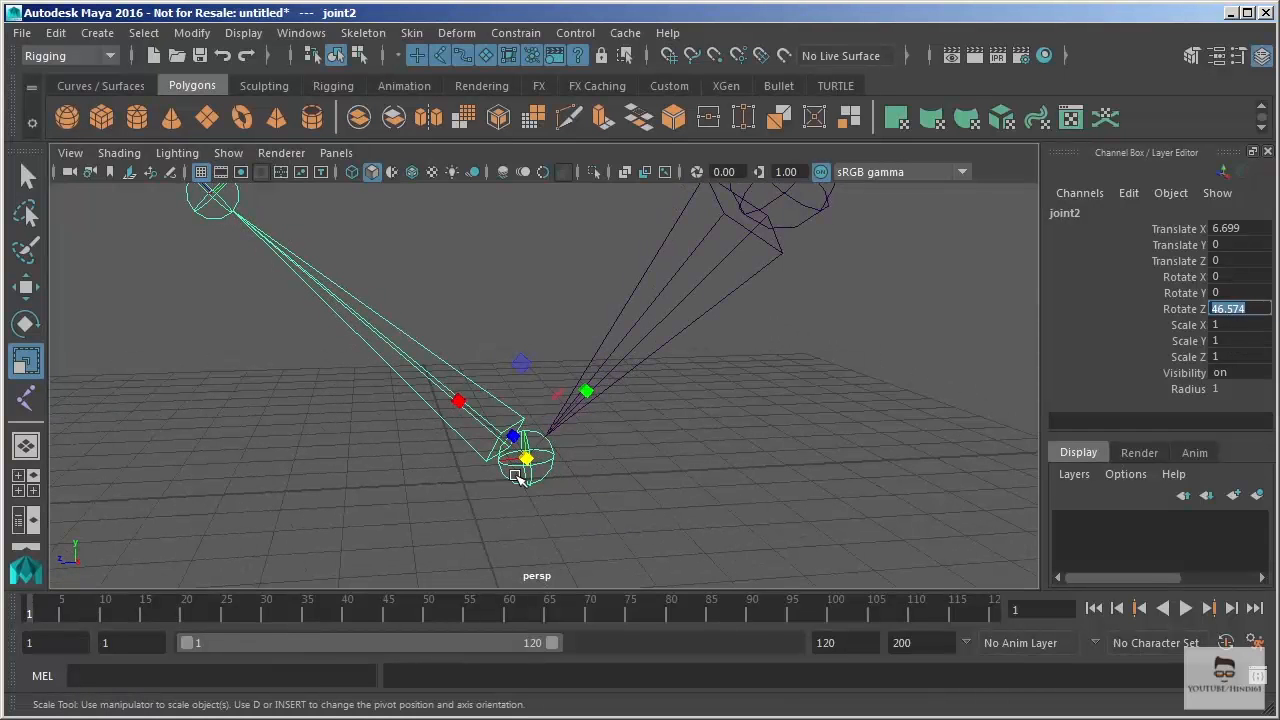
click(602, 488)
click(540, 462)
alt+drag(658, 413, 643, 474)
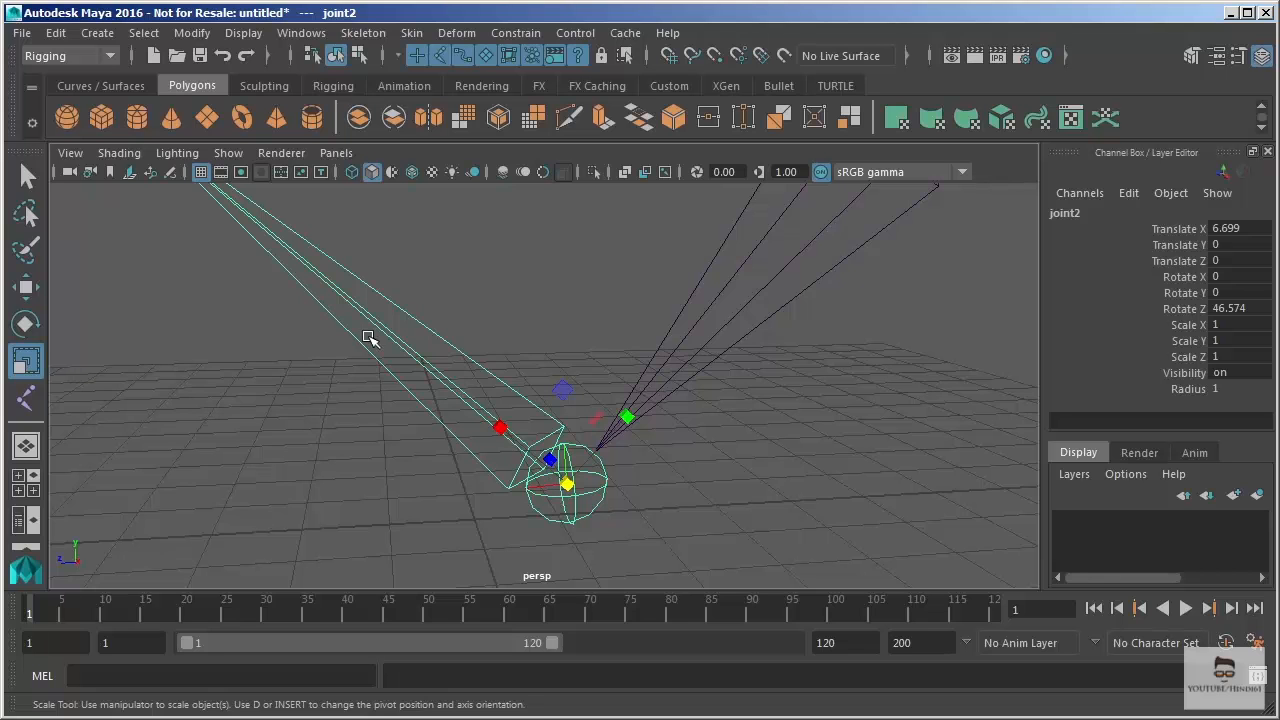
Look over the available Skeleton commands and return to the Select tool with the middle joint selected.
click(372, 33)
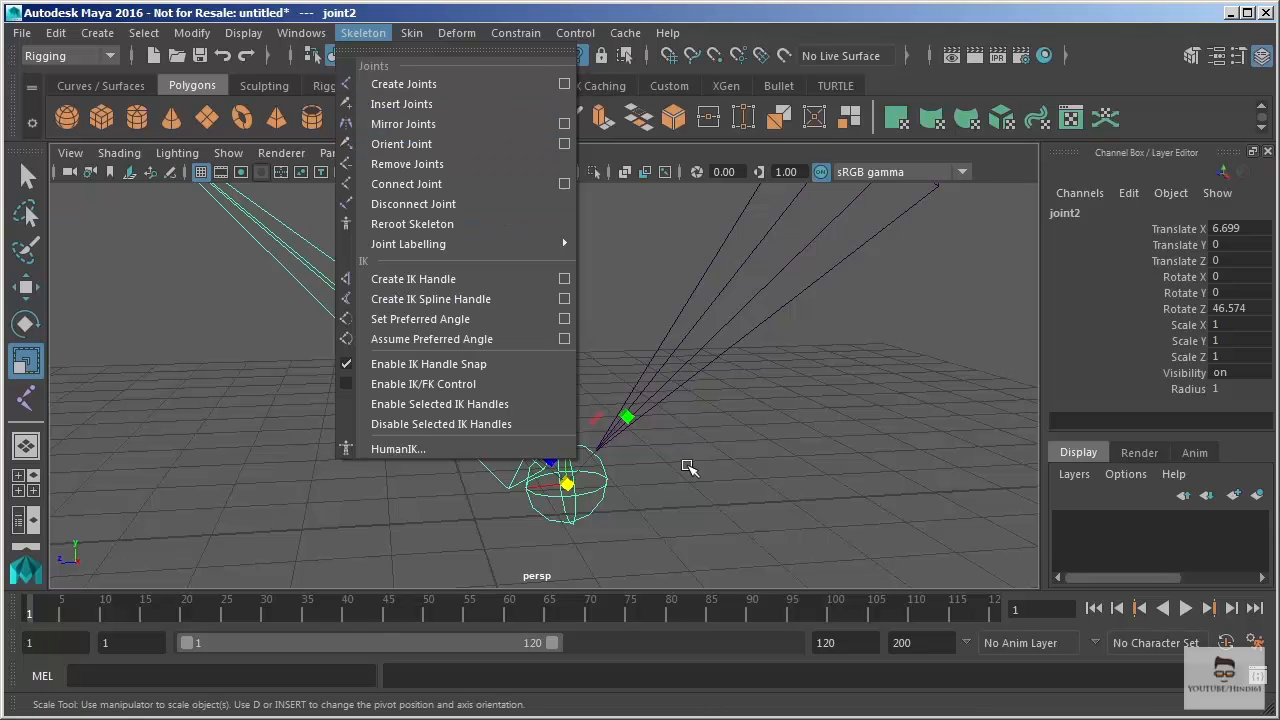
click(686, 477)
alt+right_drag(686, 474, 566, 443)
click(560, 444)
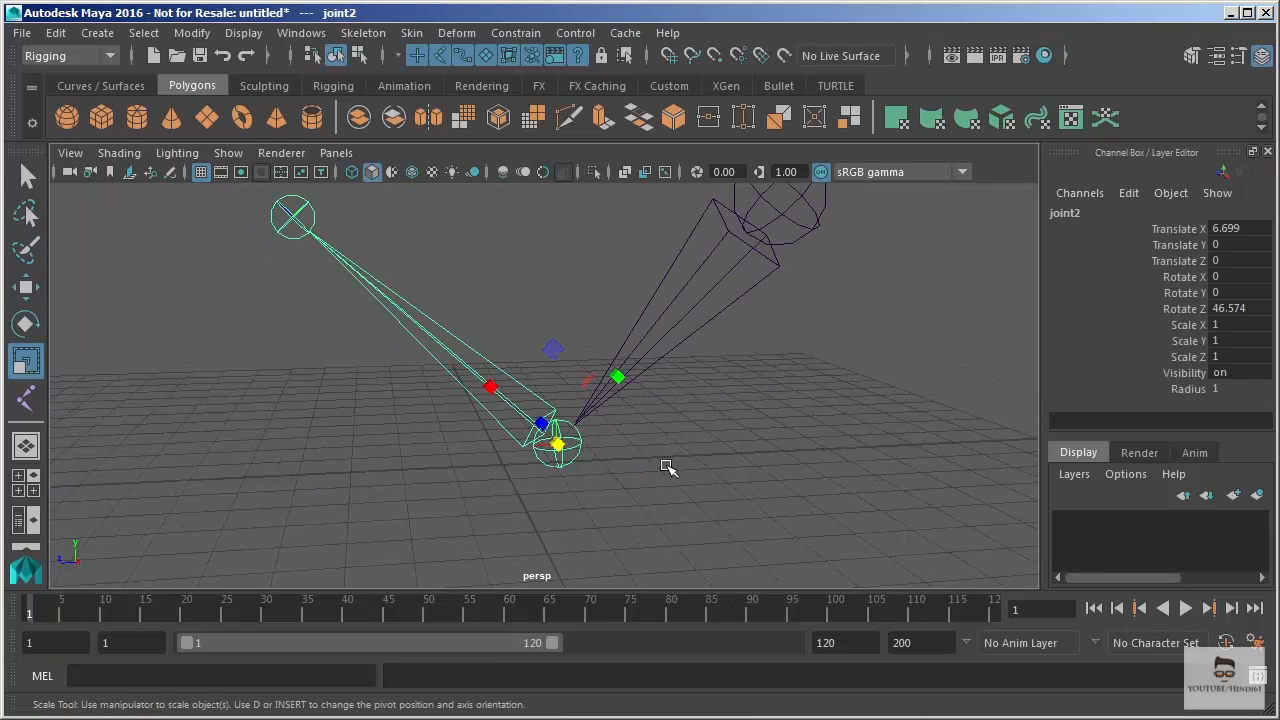
alt+right_drag(666, 466, 643, 437)
key(q)
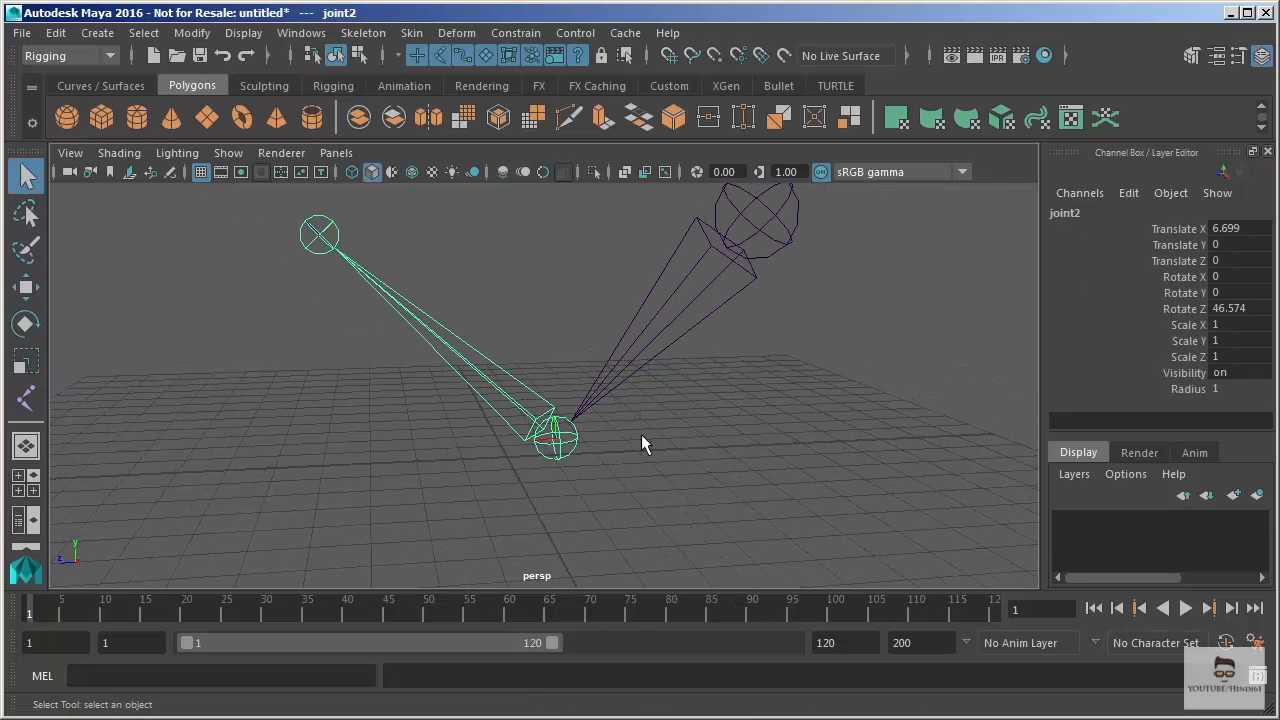